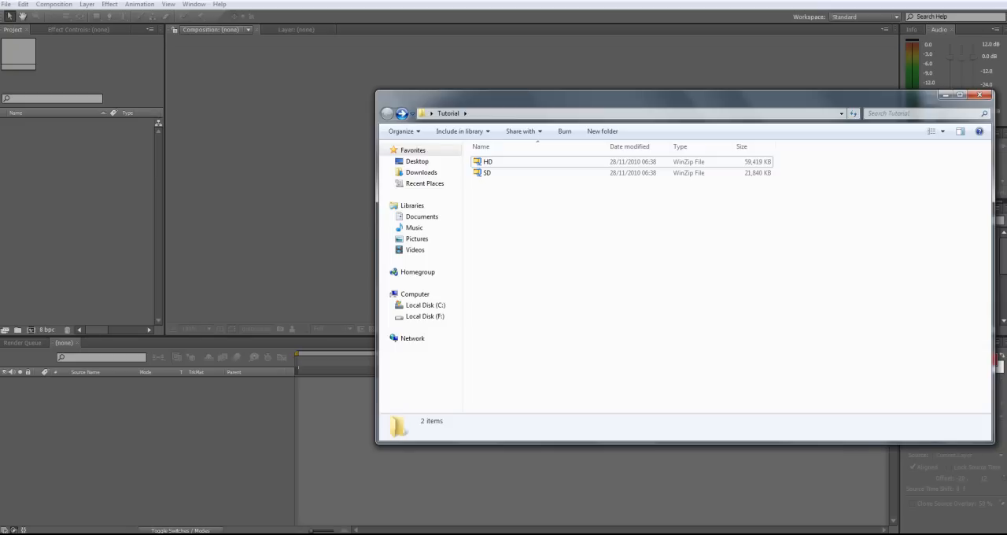
Open the SD zip archive in WinZip and extract its SD folder into the Tutorial folder
click(487, 172)
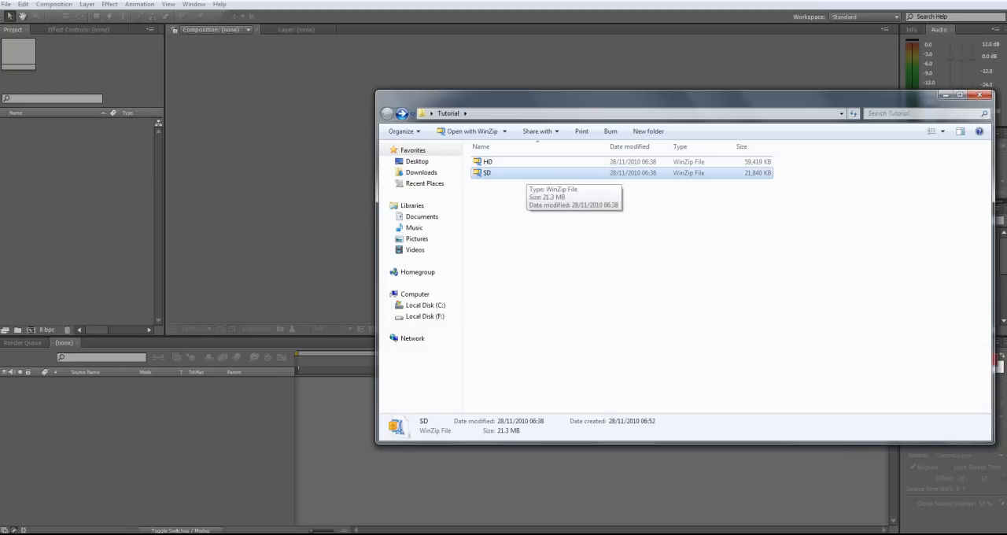
right_click(526, 174)
mouse_move(574, 205)
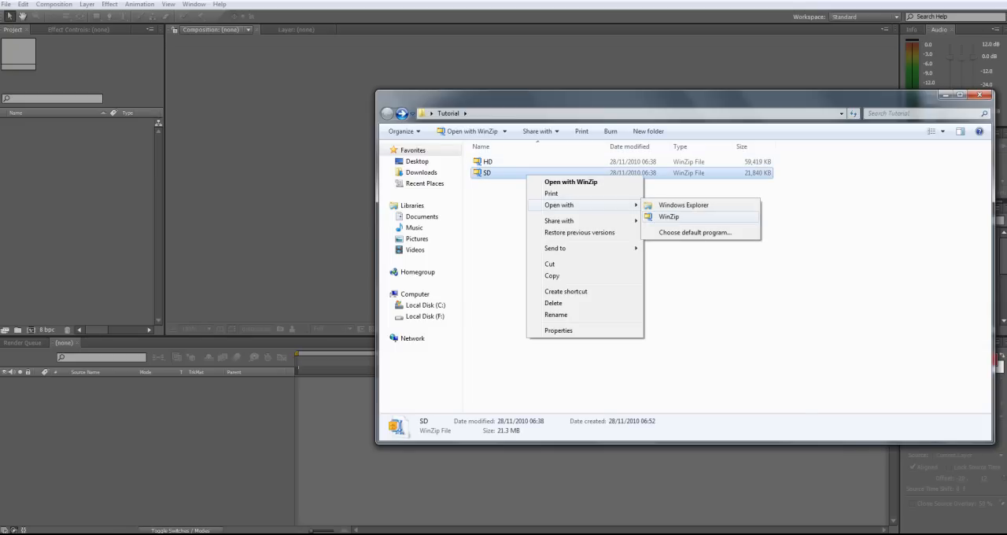
click(669, 216)
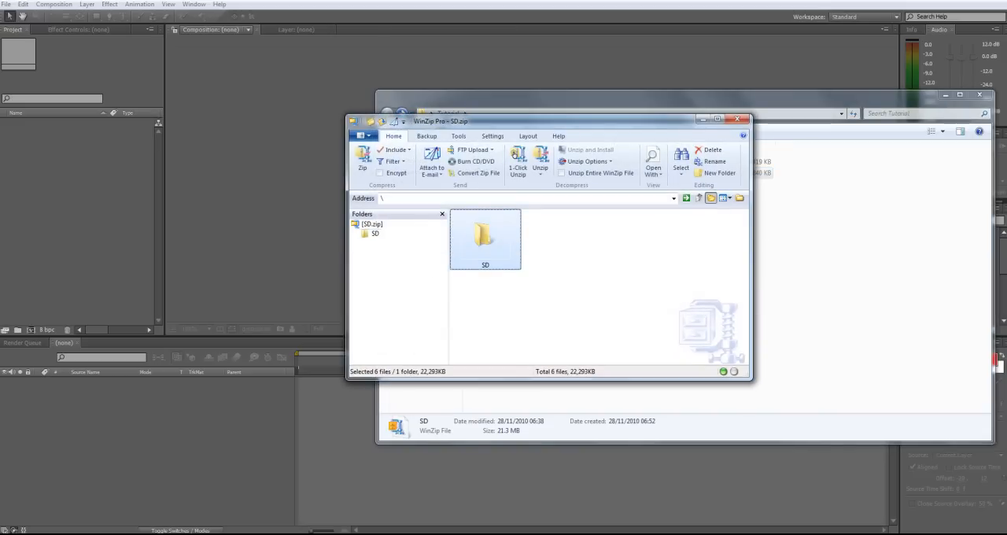
double_click(485, 236)
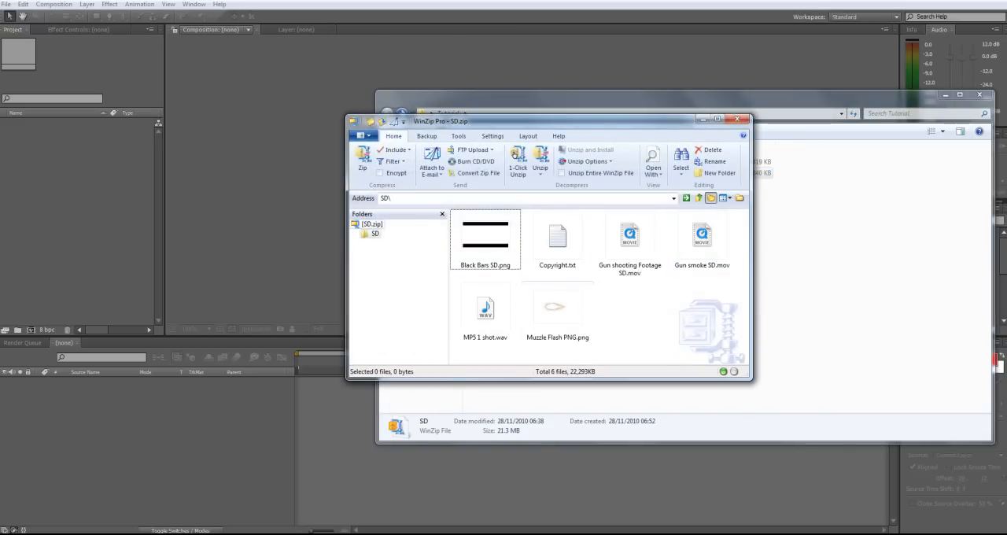
click(372, 224)
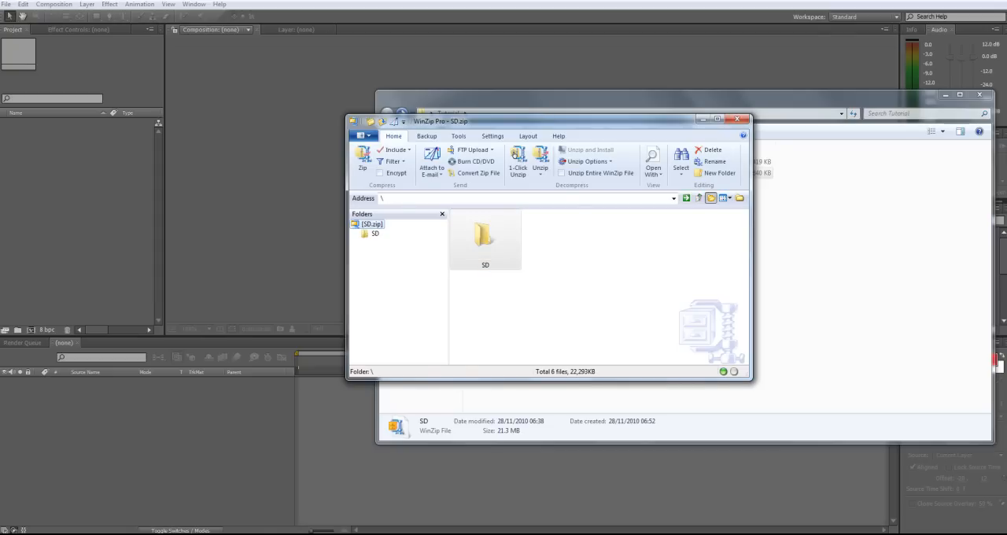
drag(486, 240, 834, 276)
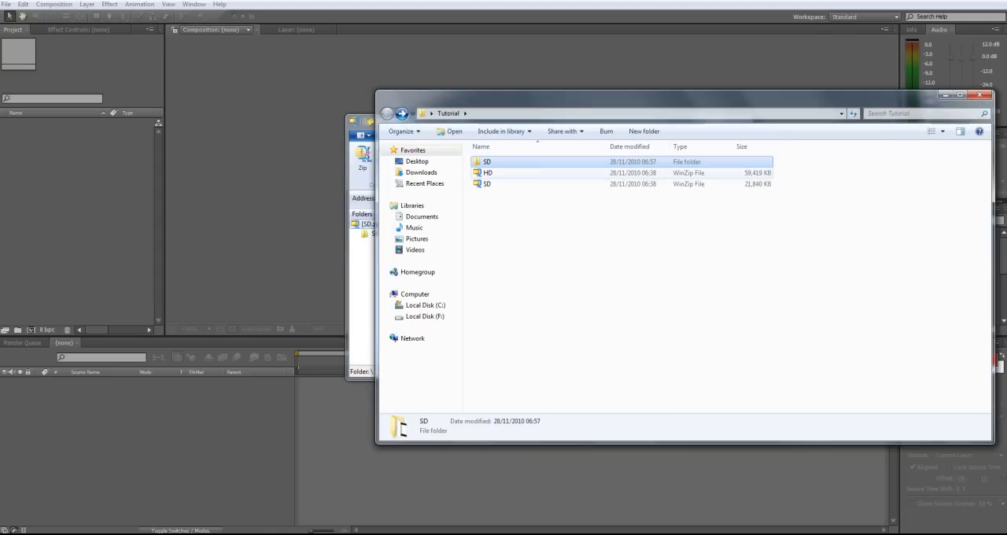
Select all files in the extracted SD folder and import them into the After Effects project
click(551, 236)
double_click(488, 161)
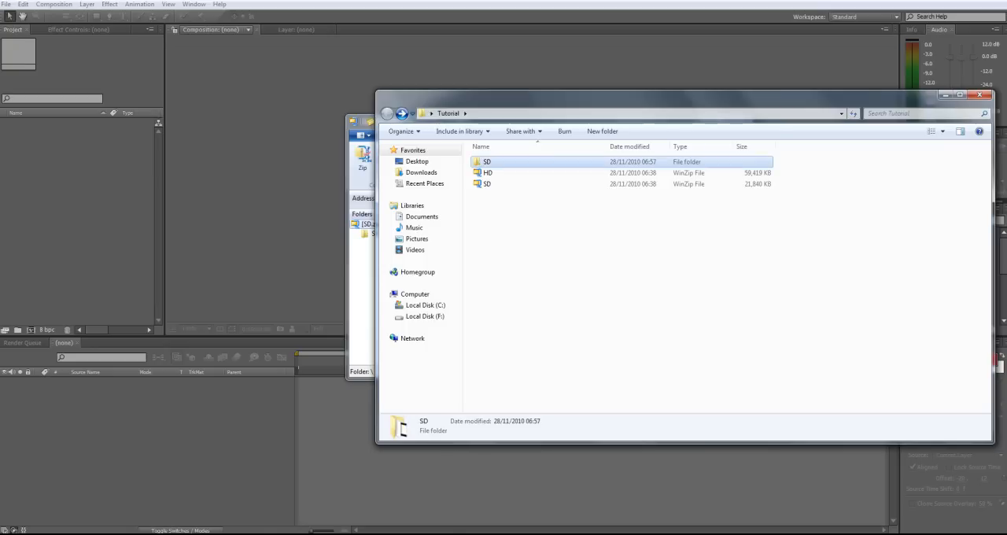
drag(526, 234, 512, 157)
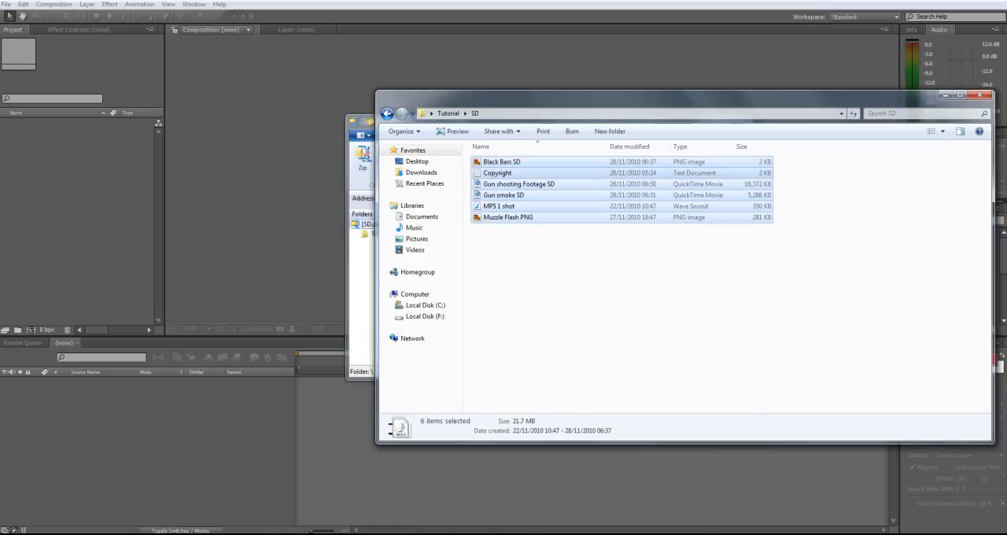
ctrl+click(511, 172)
drag(519, 183, 78, 187)
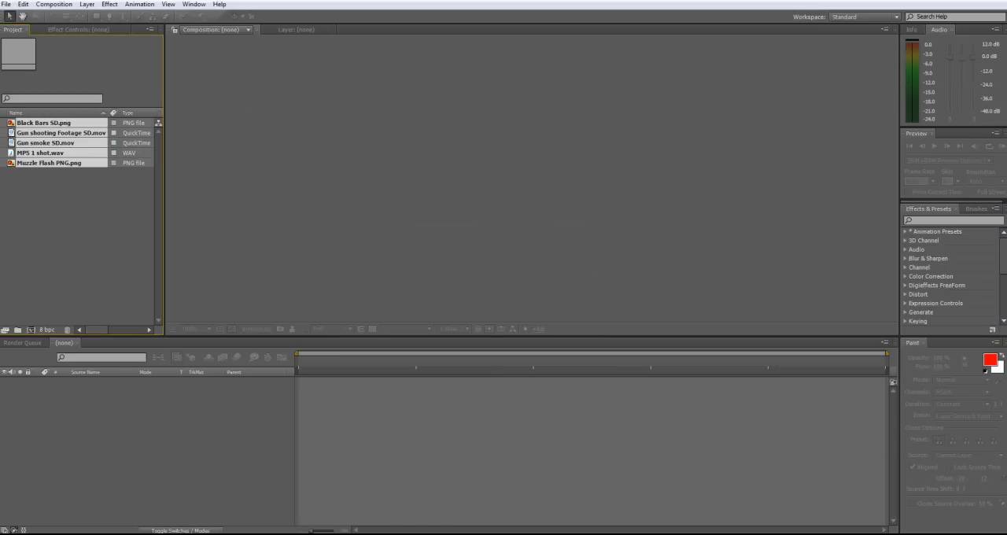
click(79, 206)
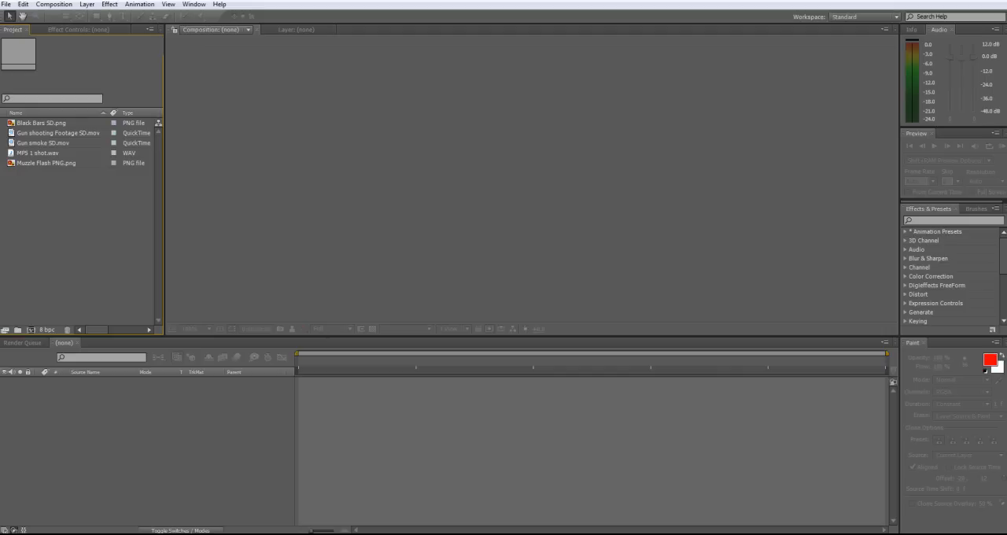
Create a new composition from Gun shooting Footage SD.mov
click(58, 133)
click(47, 143)
click(40, 153)
click(47, 163)
click(58, 133)
drag(35, 132, 31, 329)
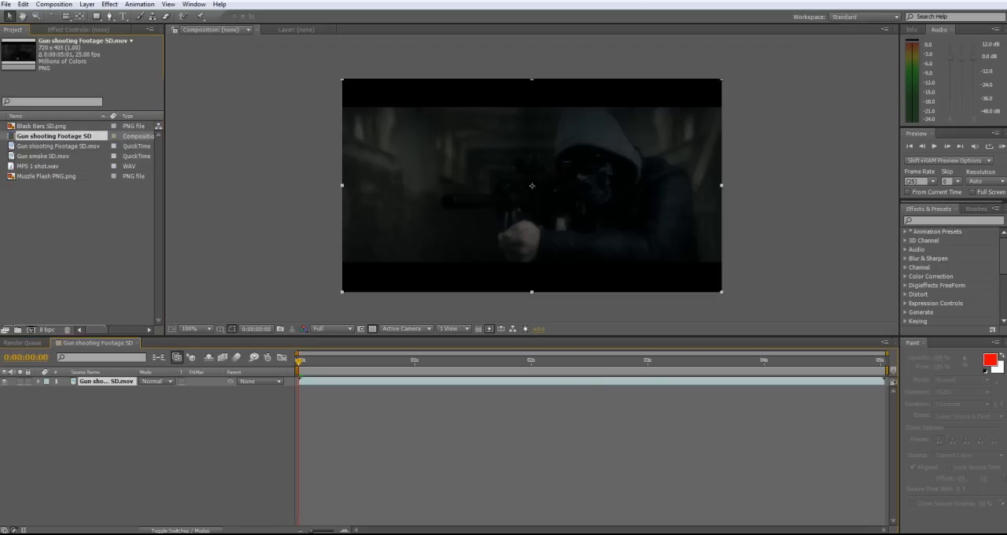
Add Muzzle Flash PNG.png to the composition at 0:00:02:09, flip it horizontally and place it at the gun's muzzle
key(space)
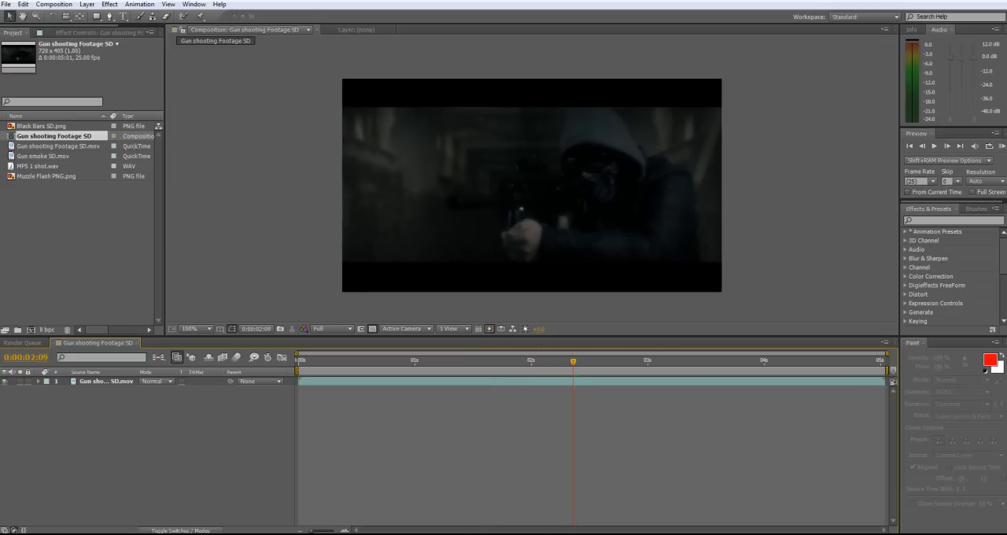
drag(47, 175, 531, 205)
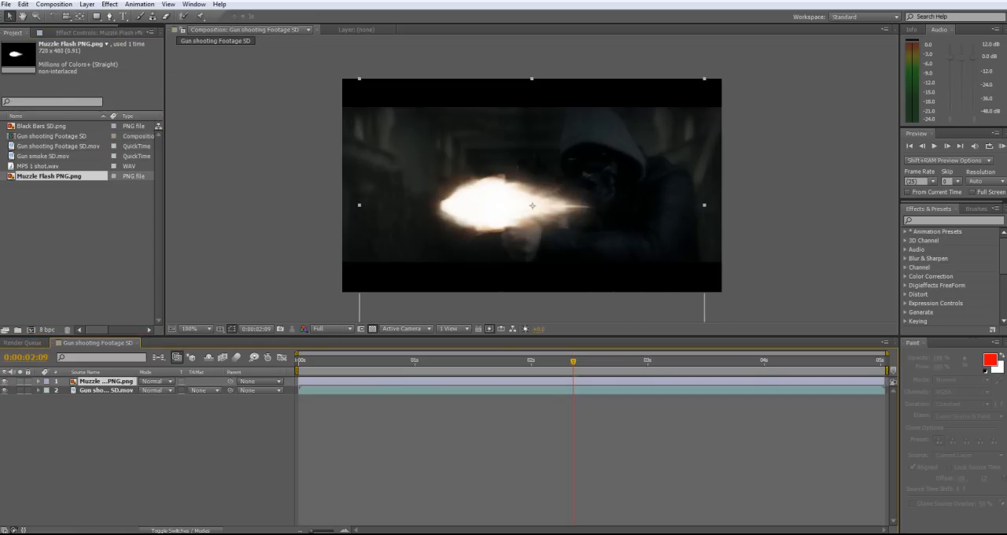
drag(359, 205, 698, 205)
drag(574, 205, 408, 203)
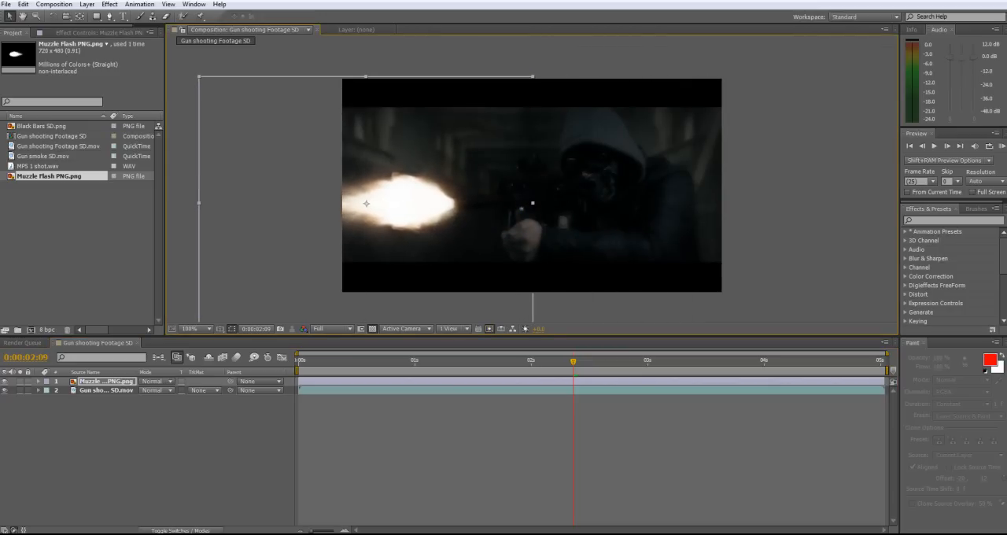
Trim the muzzle flash layer to a single frame at 0:00:02:09 and check the neighbouring frames
drag(299, 381, 573, 381)
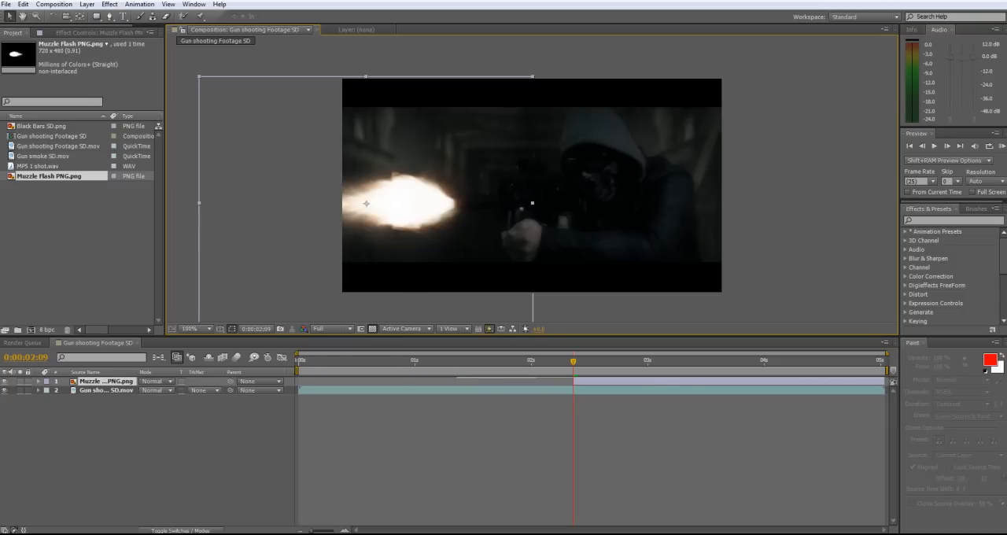
drag(884, 381, 577, 381)
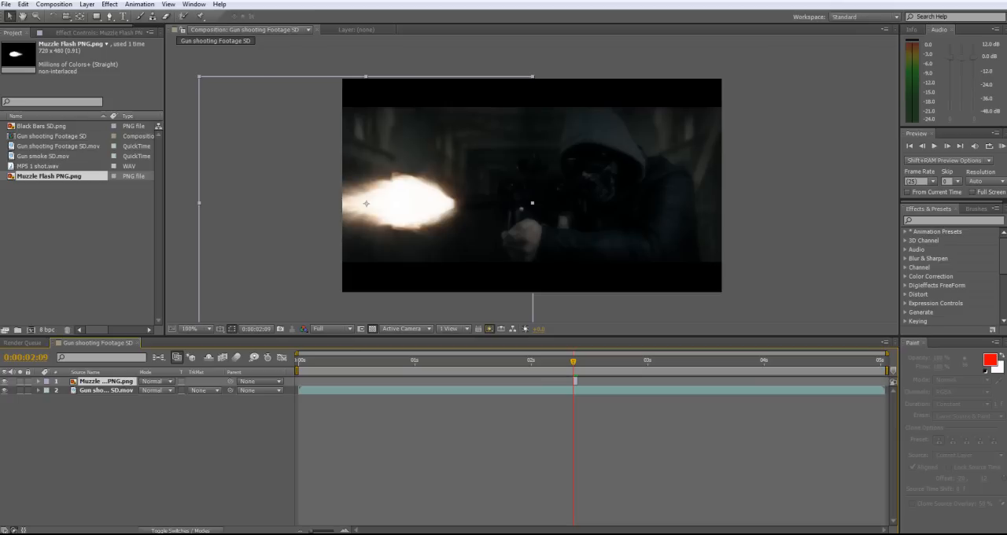
key(Page_Down)
key(Page_Down)
key(Page_Up)
key(Page_Up)
key(Page_Up)
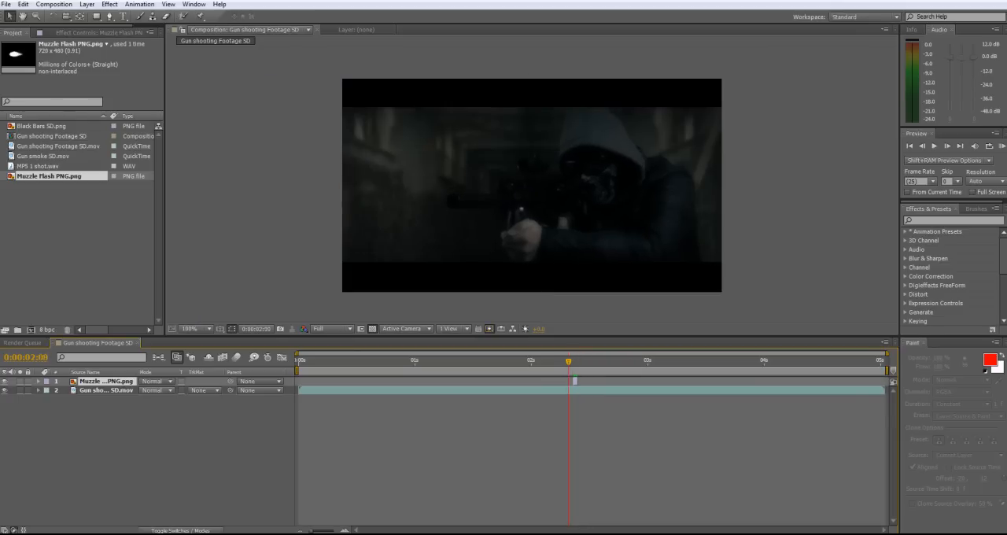
Duplicate the muzzle flash layer and move the copy to start at 0:00:02:20
key(Page_Down)
key(Page_Down)
key(Page_Down)
key(Page_Down)
key(Page_Down)
key(Page_Down)
key(Page_Down)
key(Page_Down)
key(Page_Down)
key(Page_Down)
key(Page_Down)
key(Page_Down)
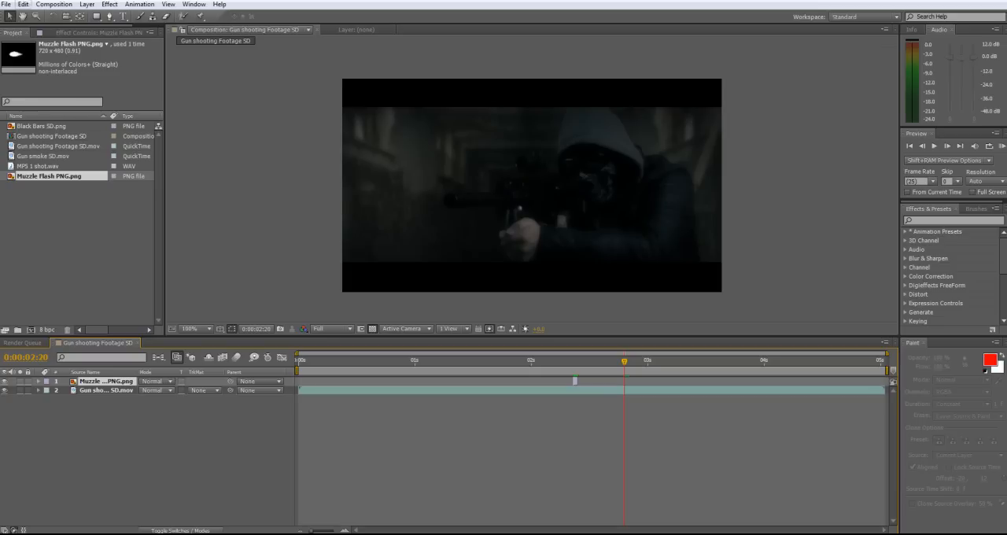
click(24, 4)
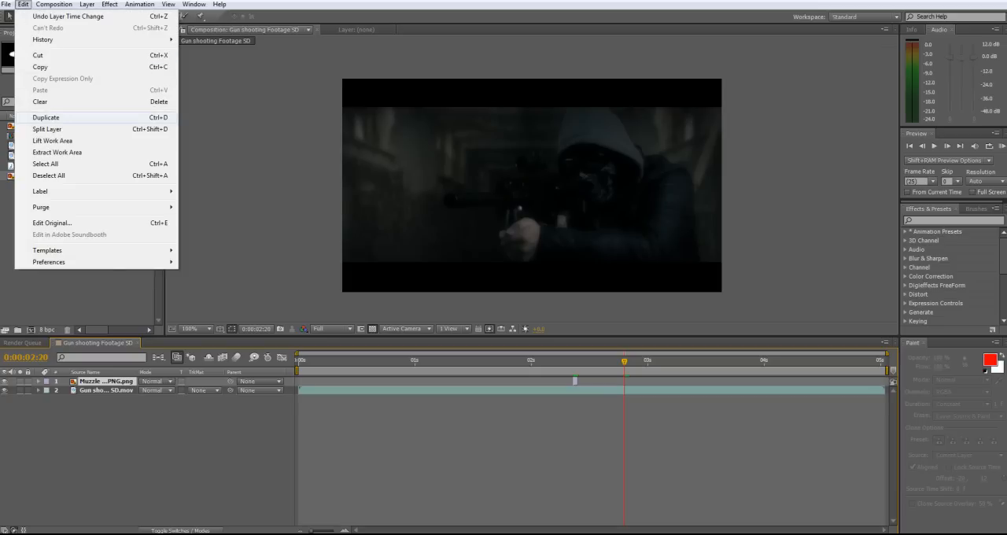
click(46, 117)
drag(577, 382, 624, 381)
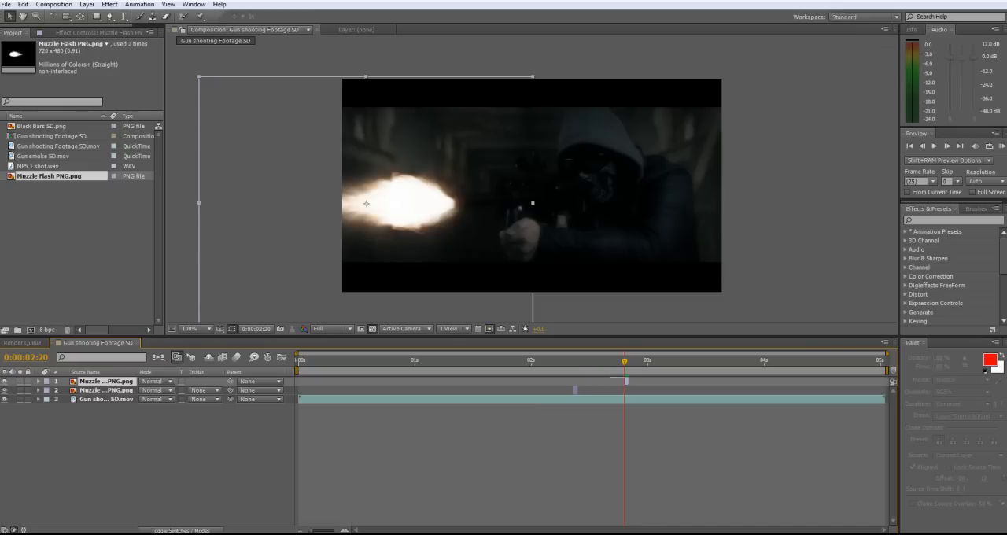
Check the frames around the second shot and shift its muzzle flash slightly up and left to meet the barrel's end
key(Page_Down)
key(Page_Down)
key(Page_Down)
key(Page_Up)
key(Page_Up)
key(Page_Up)
key(period)
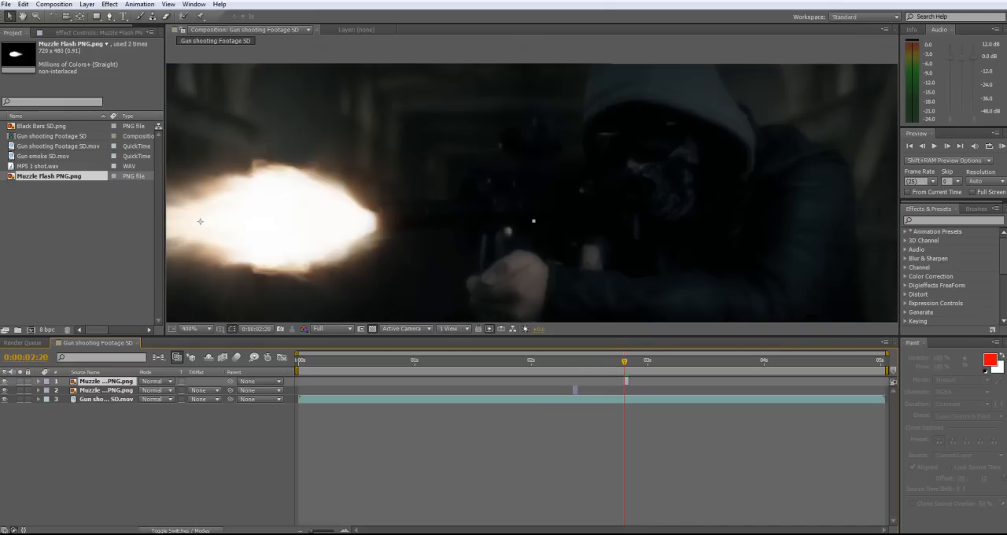
drag(200, 221, 196, 215)
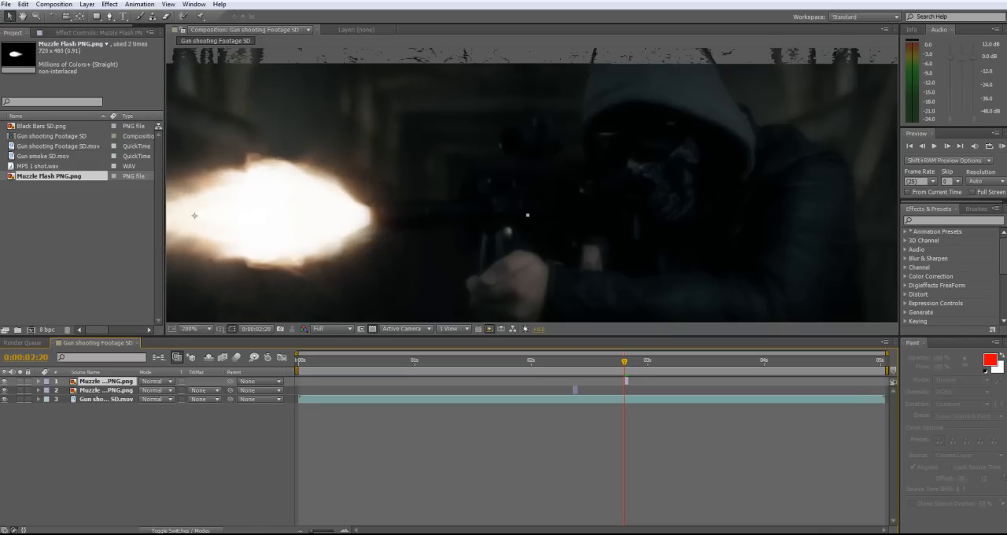
key(comma)
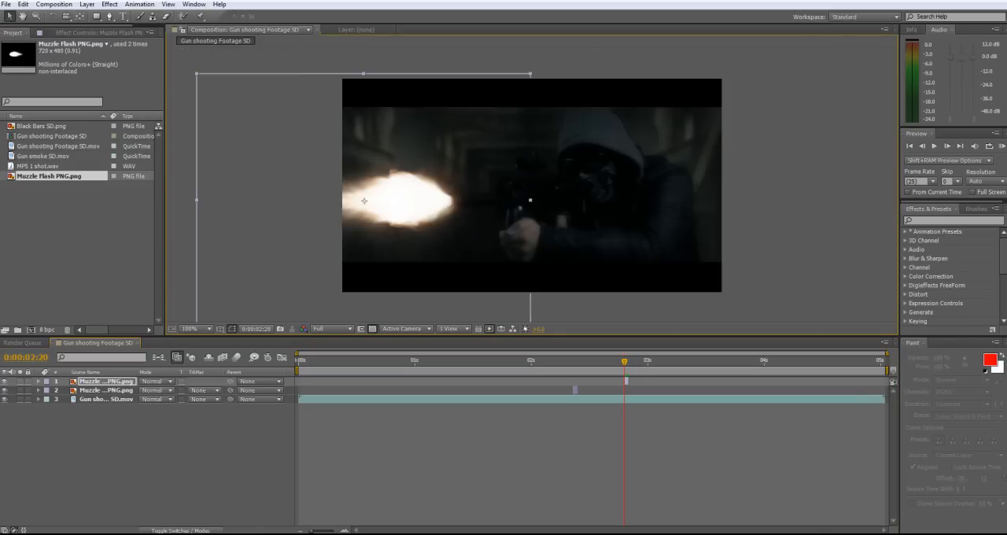
click(614, 441)
Set the blending mode of both muzzle flash layers to Screen and check the flash around 0:00:02:09
drag(624, 361, 573, 361)
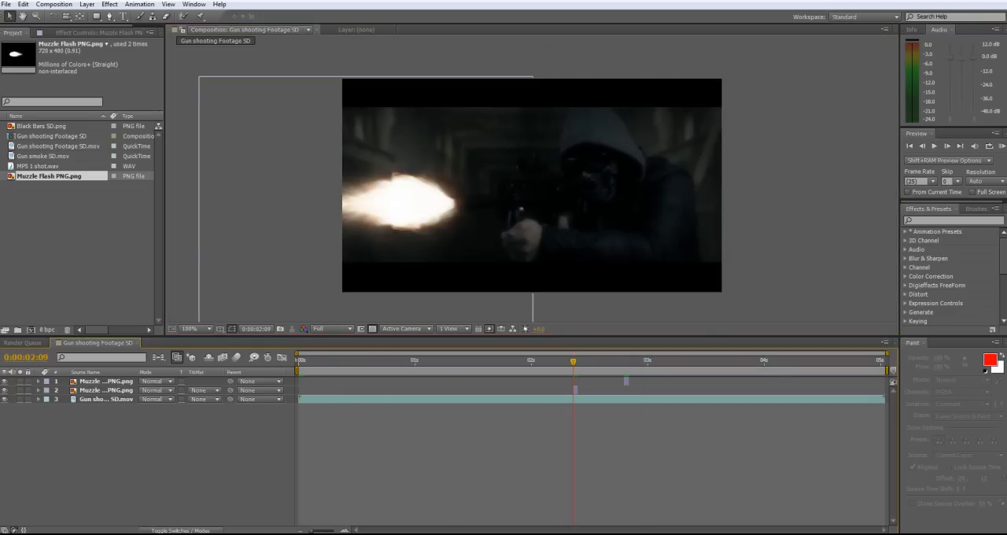
click(107, 390)
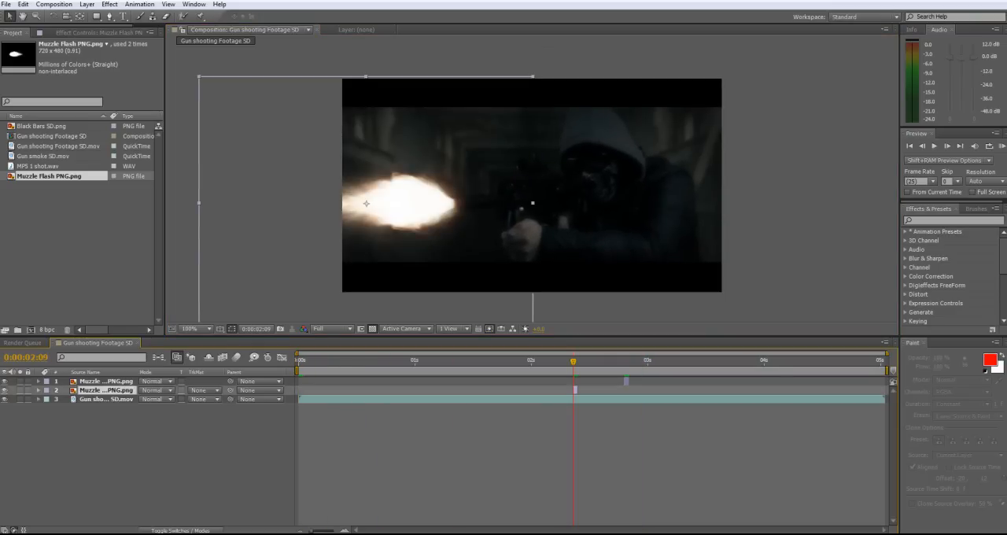
shift+click(106, 382)
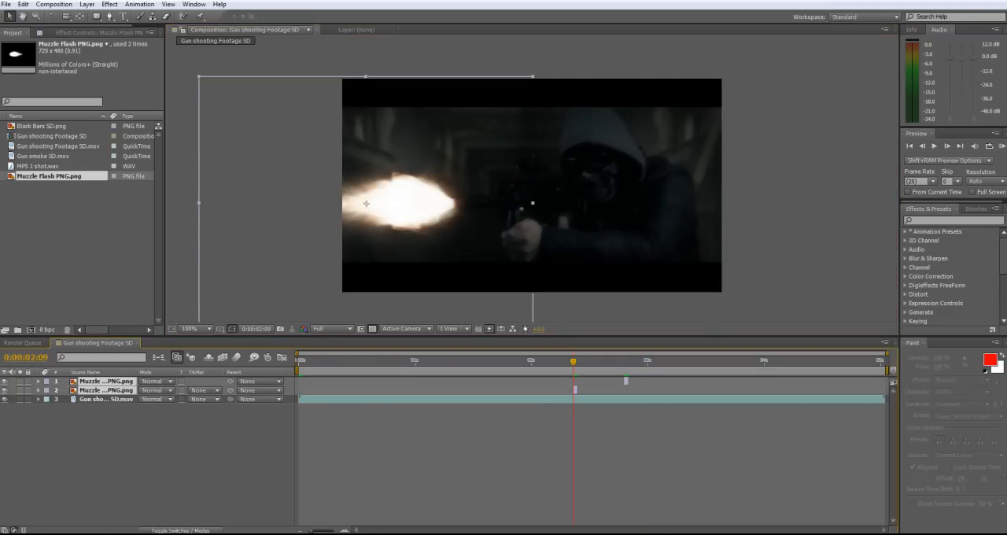
click(154, 381)
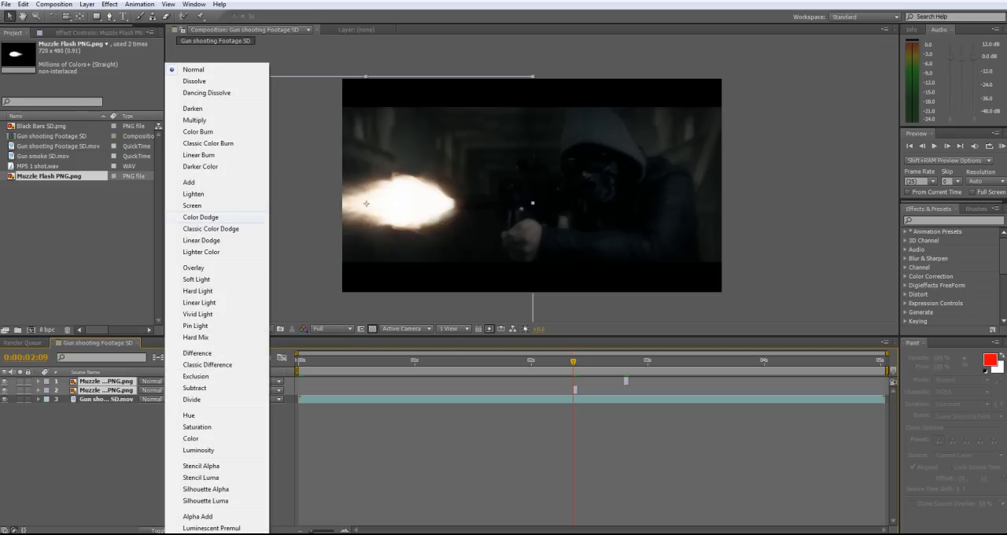
click(192, 206)
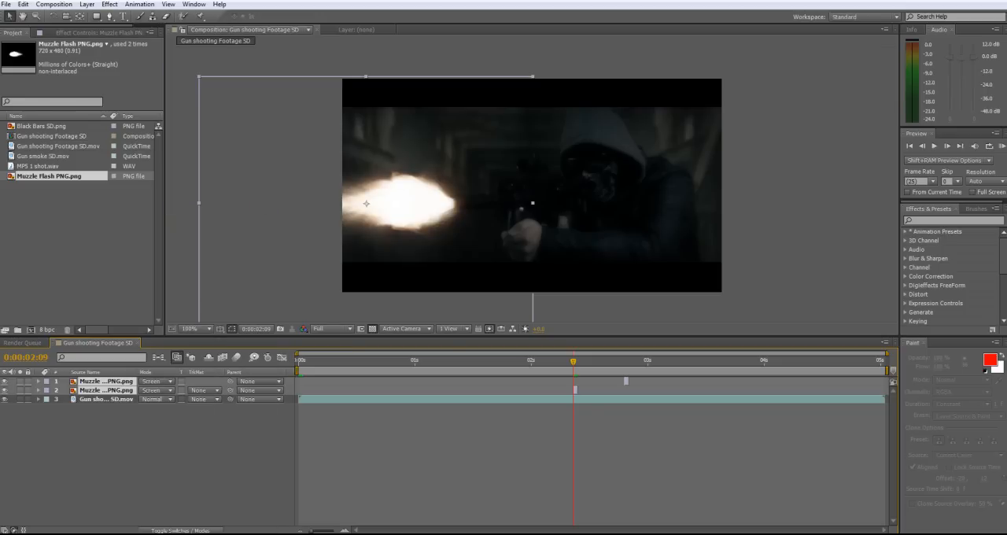
key(ctrl+shift+a)
key(Page_Up)
key(Page_Down)
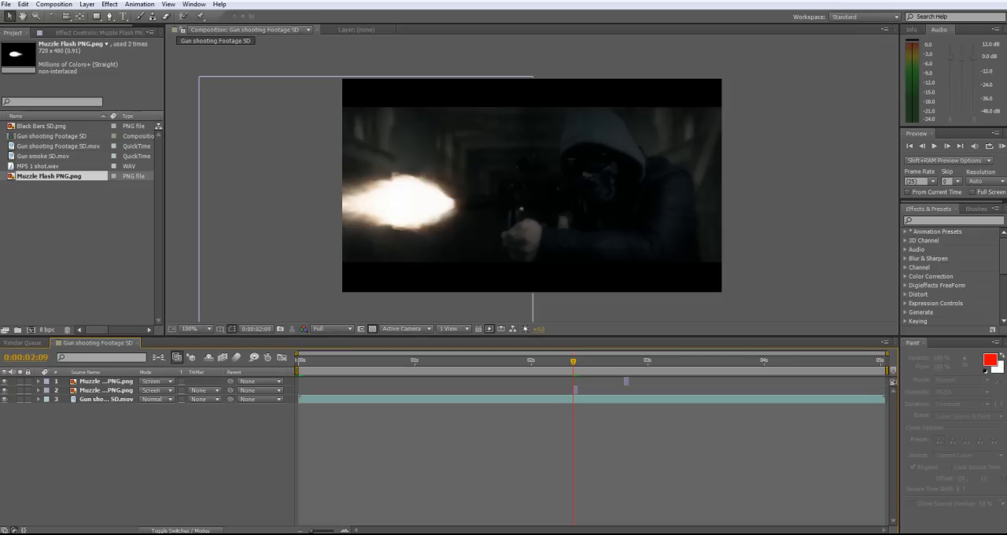
Switch the timeline columns between layer switches and blending modes, ending with the modes shown
key(F4)
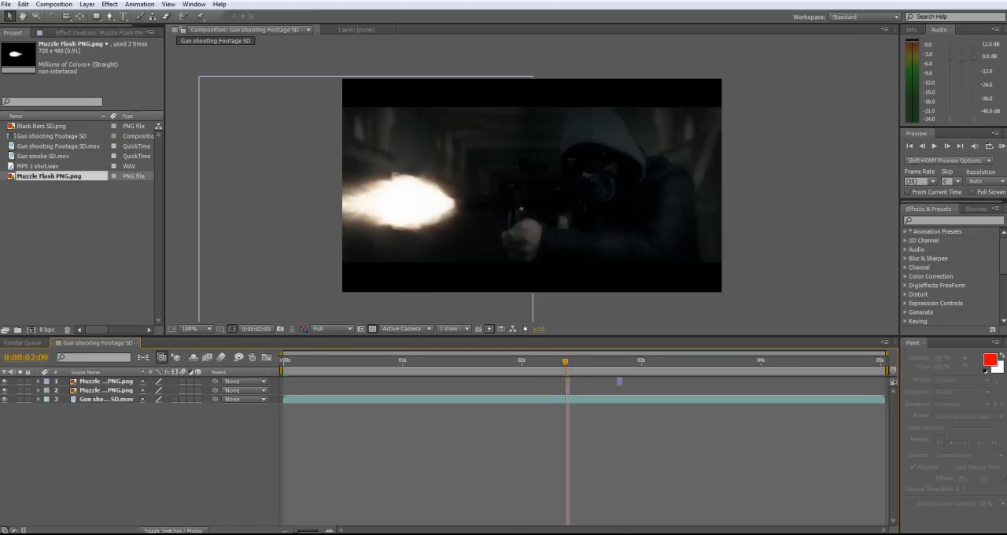
key(F4)
key(F4)
key(F4)
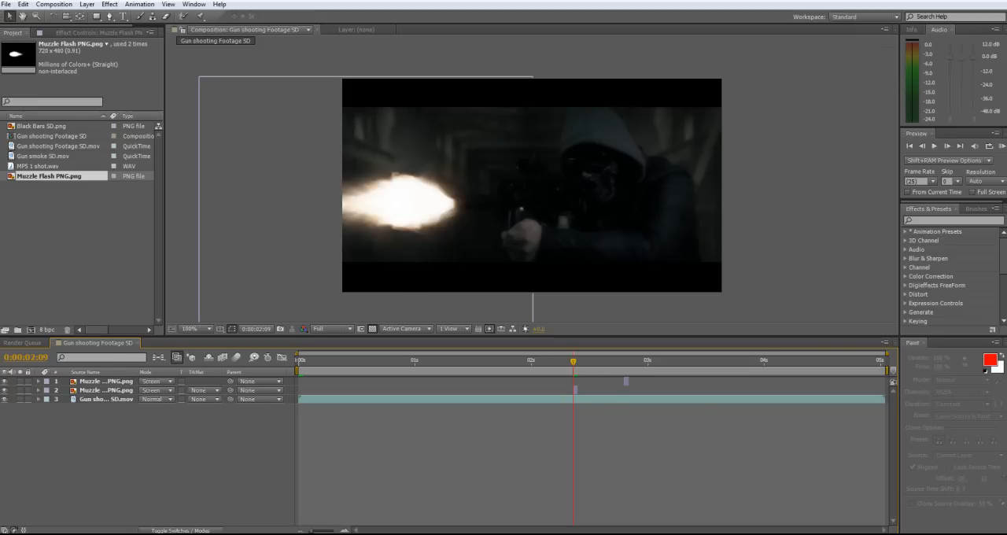
Add Gun smoke SD.mov to the composition as the top layer and start it at 0:00:02:09
click(45, 156)
drag(45, 156, 614, 190)
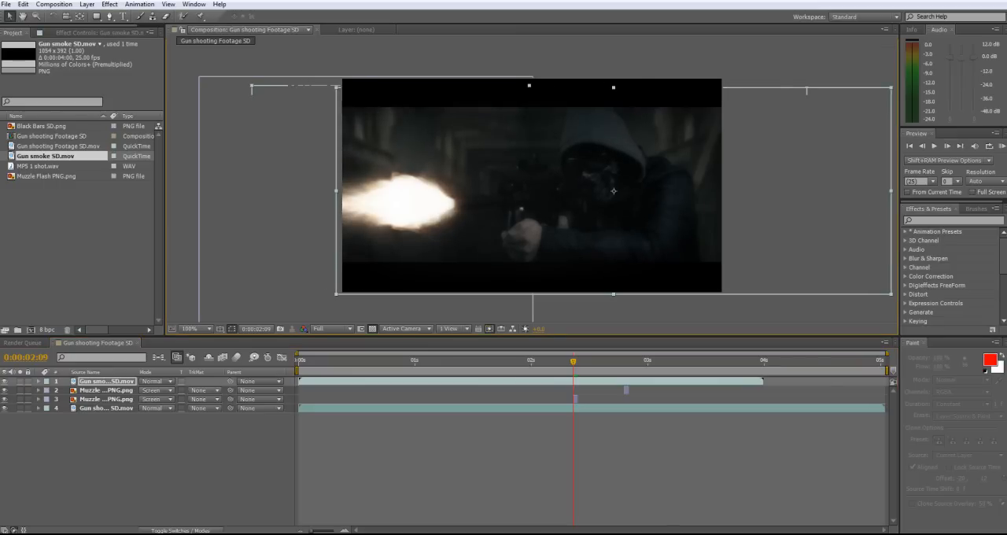
key(bracketleft)
Move the gun smoke layer left over the footage so the smoke comes from the gun's muzzle, checking nearby frames
drag(613, 191, 422, 188)
key(Page_Down)
key(Page_Down)
key(Page_Up)
key(Page_Up)
key(Page_Down)
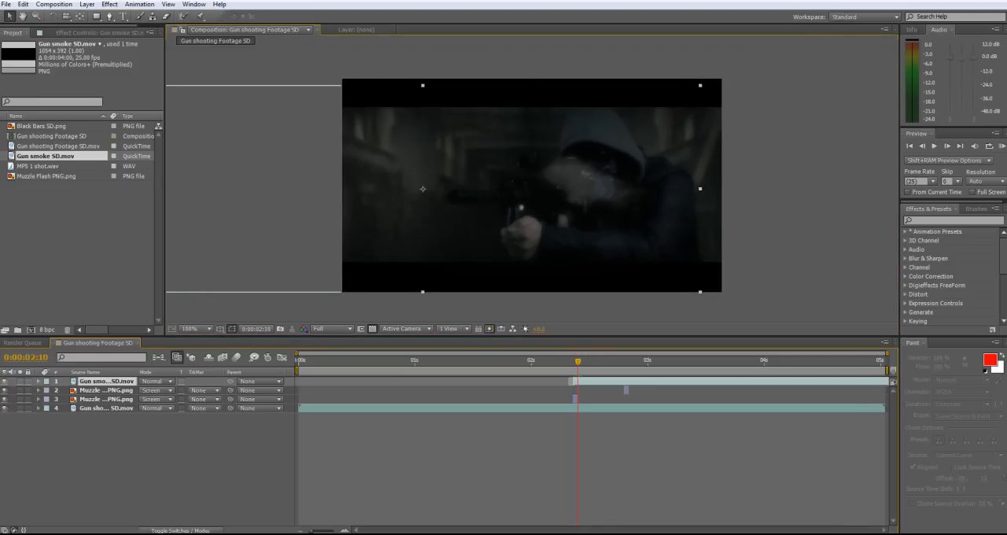
key(Page_Up)
drag(423, 189, 223, 204)
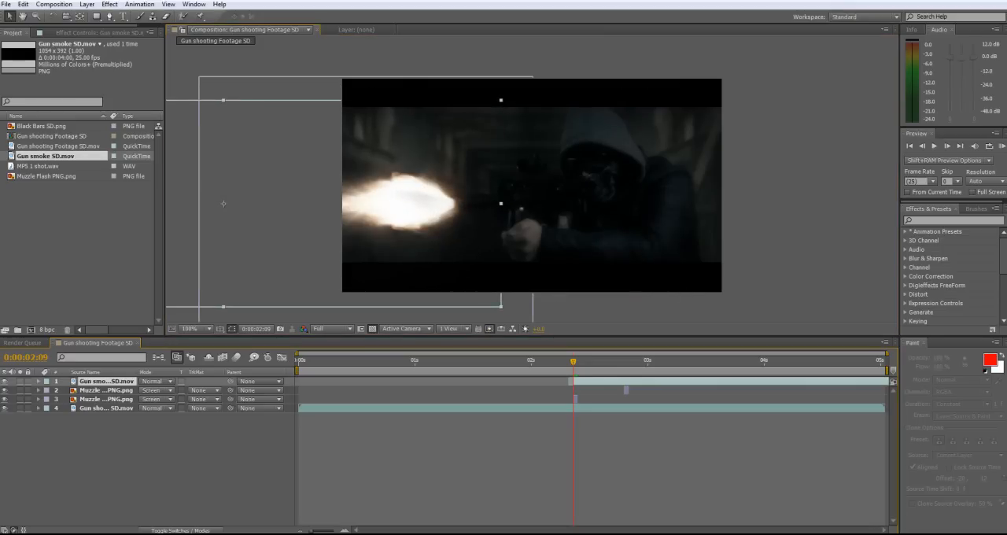
Set the gun smoke layer's blending mode to Screen
click(156, 380)
click(217, 245)
Duplicate the gun smoke layer and start the copy at the second muzzle flash, at 0:00:02:20
click(23, 4)
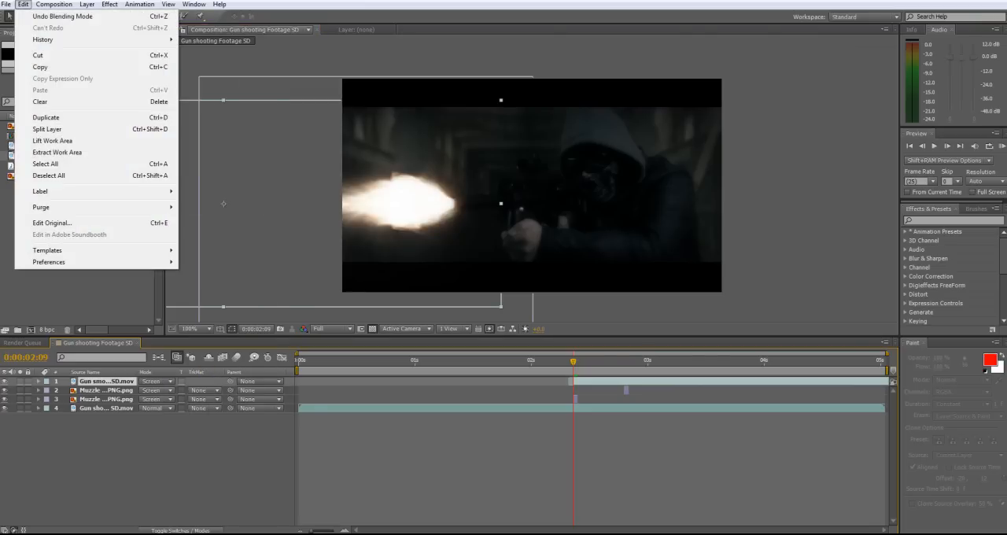
click(46, 117)
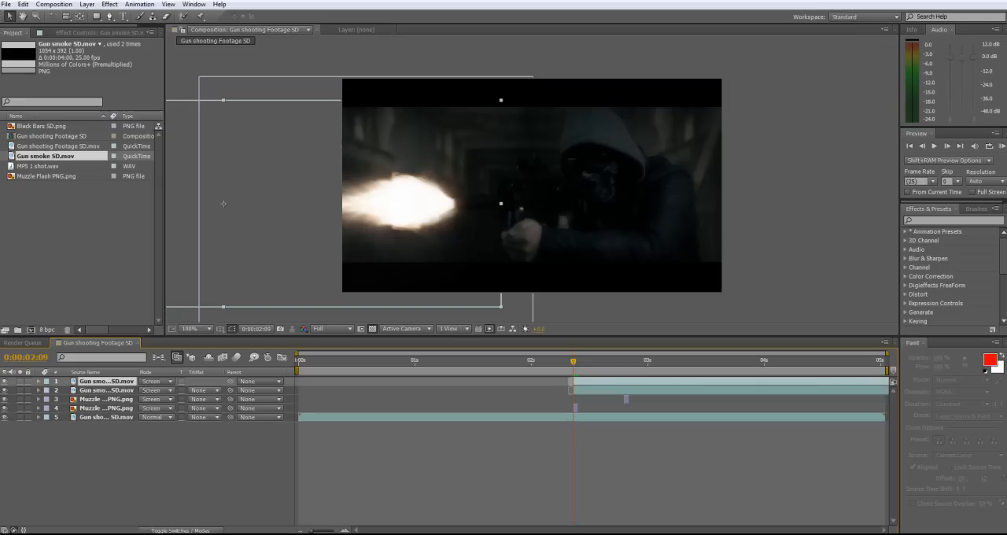
drag(593, 382, 644, 382)
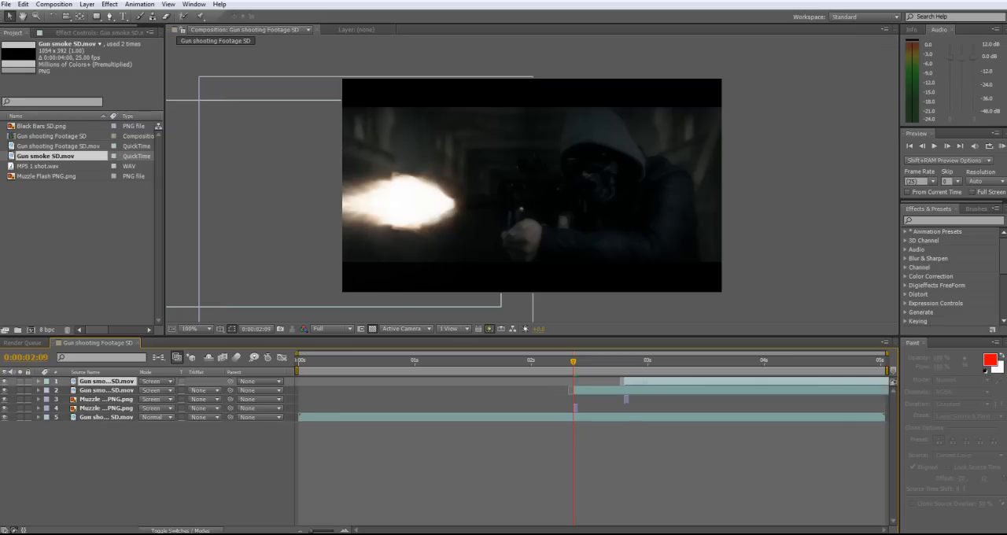
key(i)
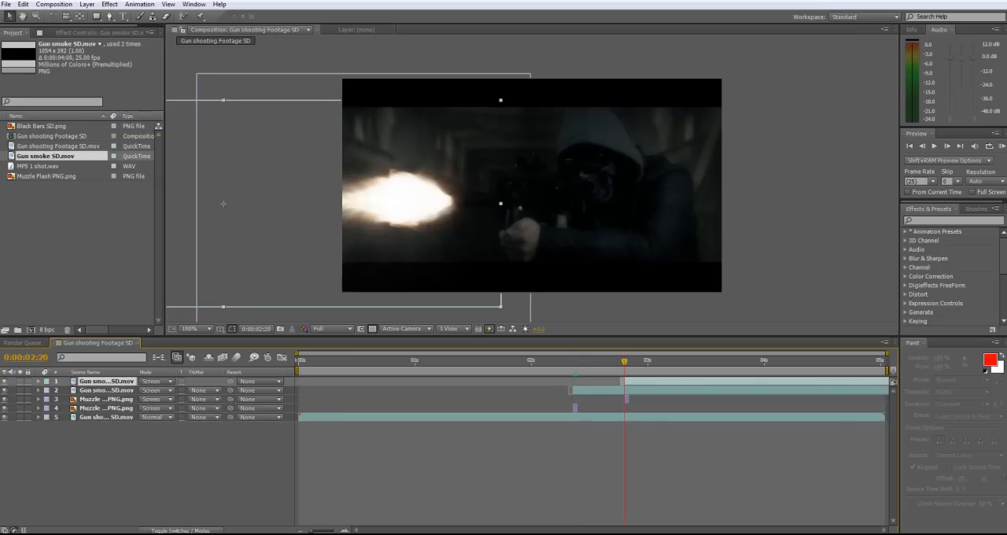
Preview the composition to check both muzzle flashes together with their gun smoke
click(613, 460)
drag(624, 361, 592, 361)
key(KP_0)
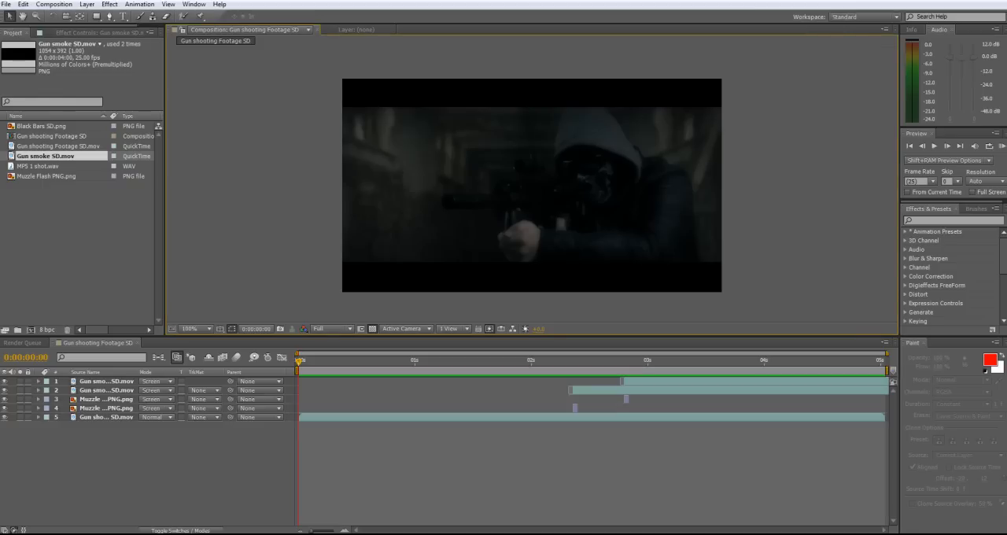
Add MP5 1 shot.wav directly above the footage layer, starting at the first muzzle flash, and check its waveform against the flash
click(40, 166)
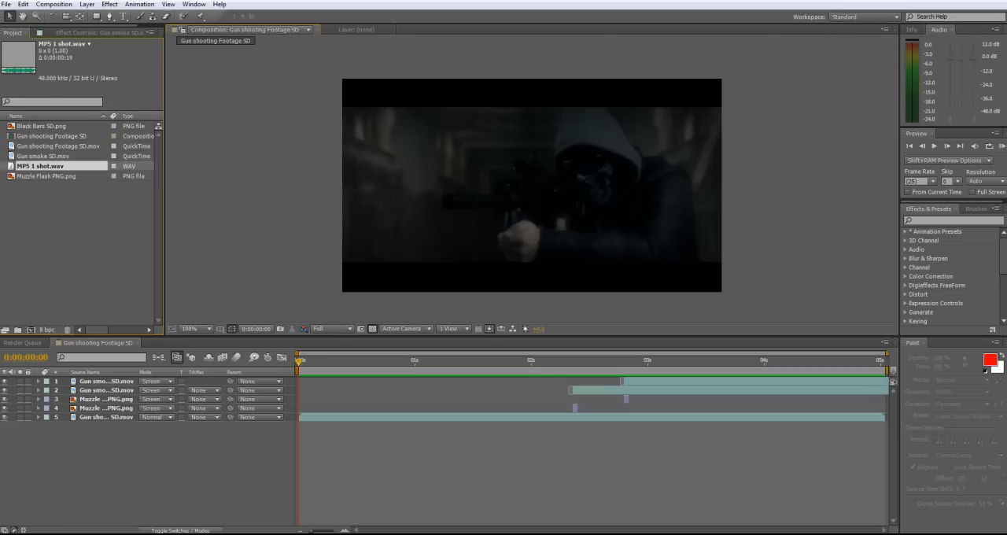
mouse_move(24, 166)
mouse_down()
mouse_move(467, 328)
mouse_move(565, 412)
mouse_move(602, 417)
mouse_up()
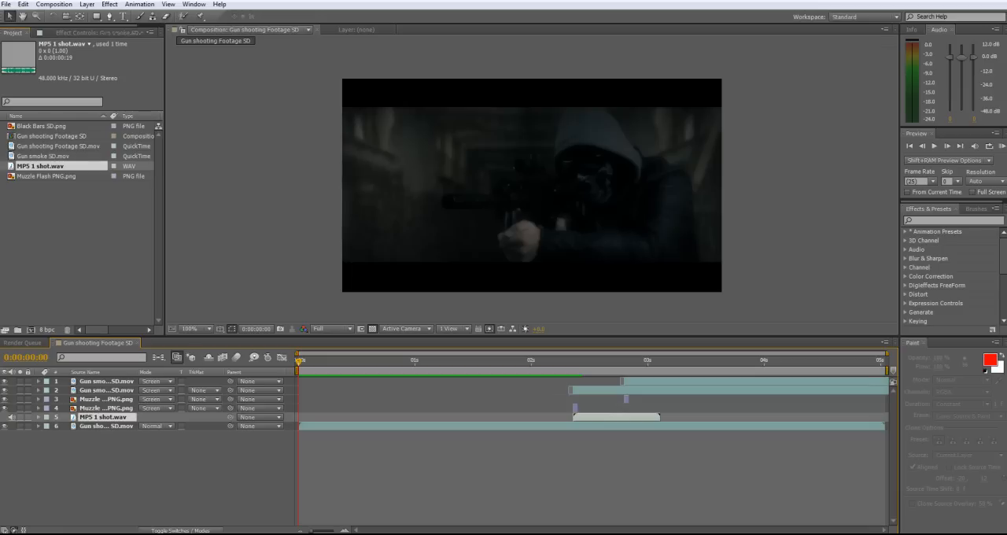
click(38, 417)
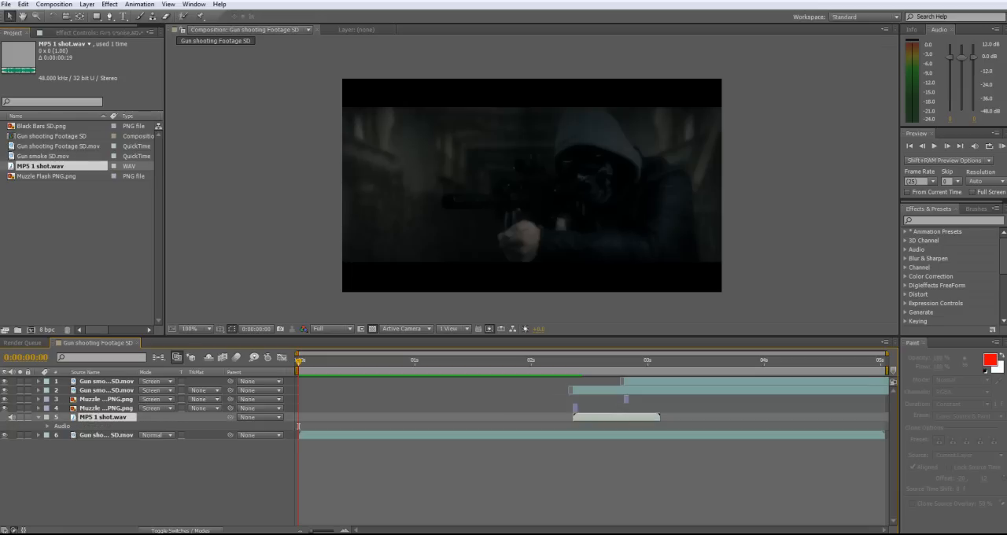
click(48, 425)
click(56, 444)
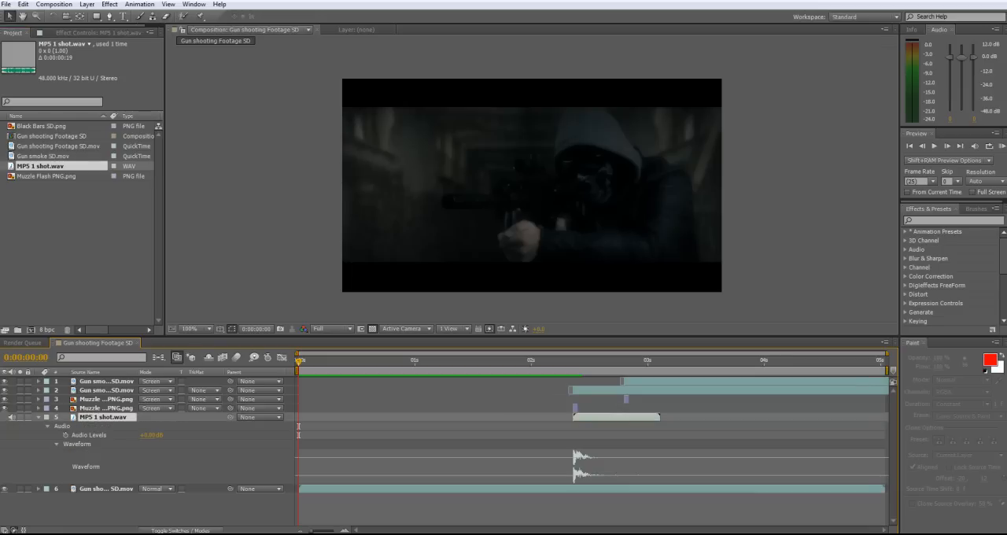
key(i)
drag(312, 530, 330, 530)
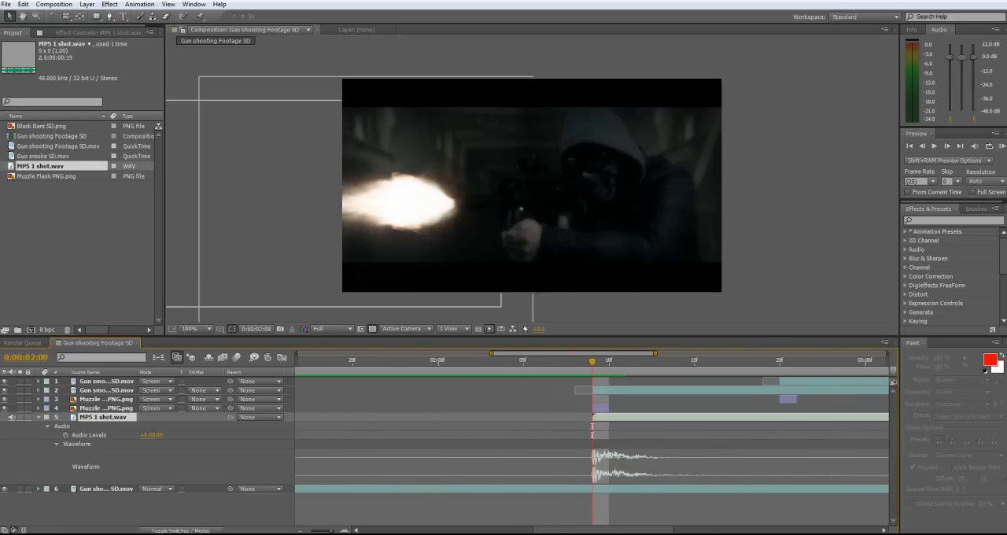
drag(330, 530, 309, 530)
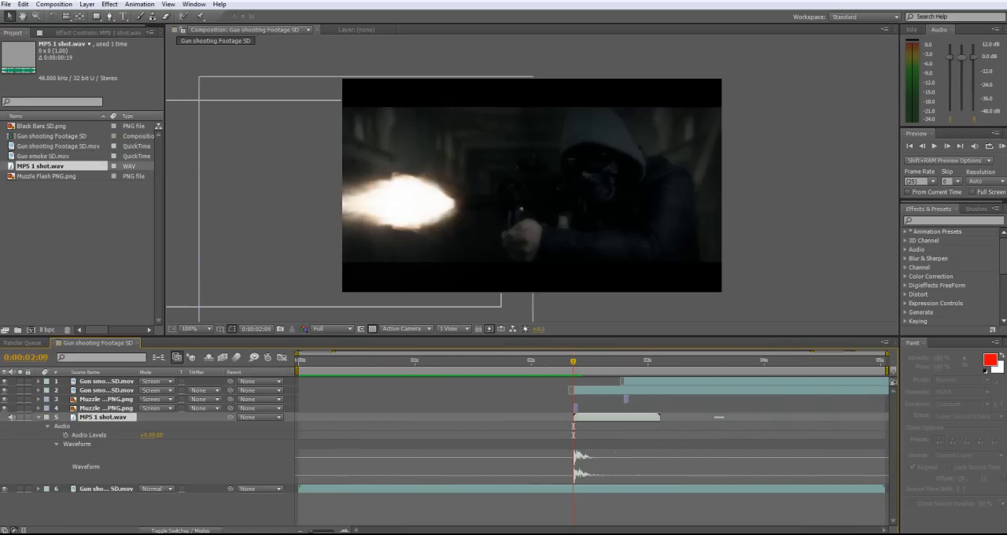
click(38, 417)
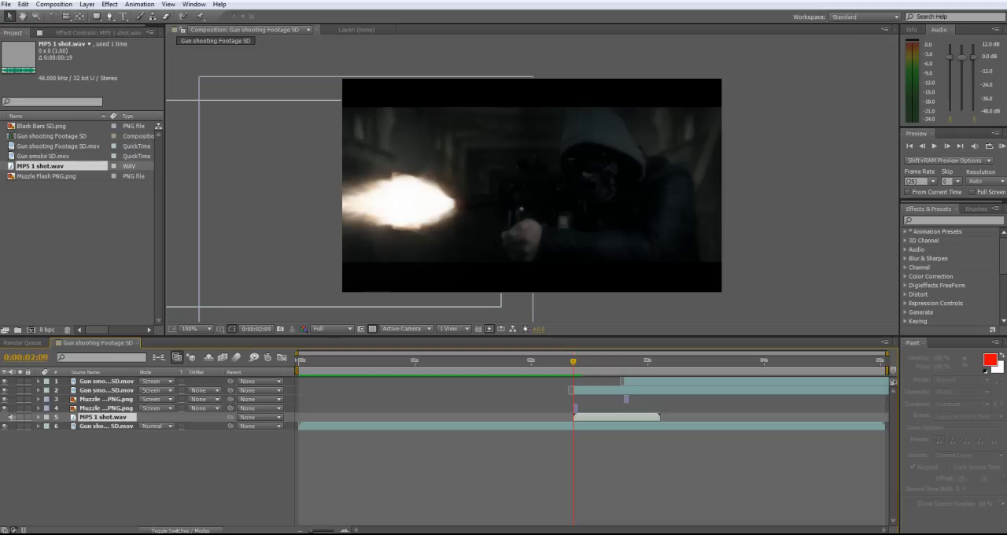
Duplicate the MP5 1 shot.wav layer and start the copy at the second muzzle flash
key(ctrl+d)
drag(616, 417, 668, 417)
click(624, 361)
drag(625, 361, 573, 361)
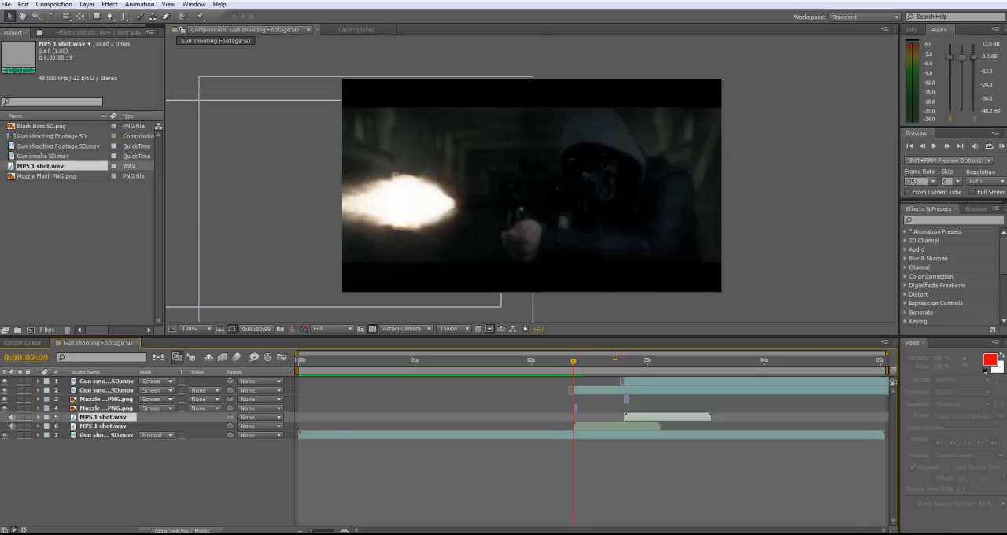
key(ctrl+shift+a)
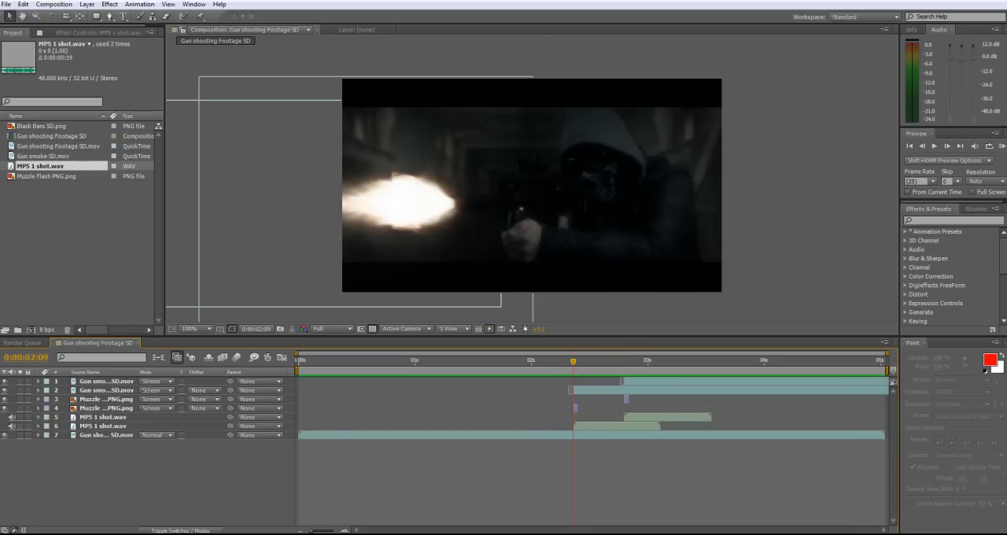
Add Black Bars SD.png as the top layer and shift it to start at the beginning of the composition
click(47, 176)
click(45, 126)
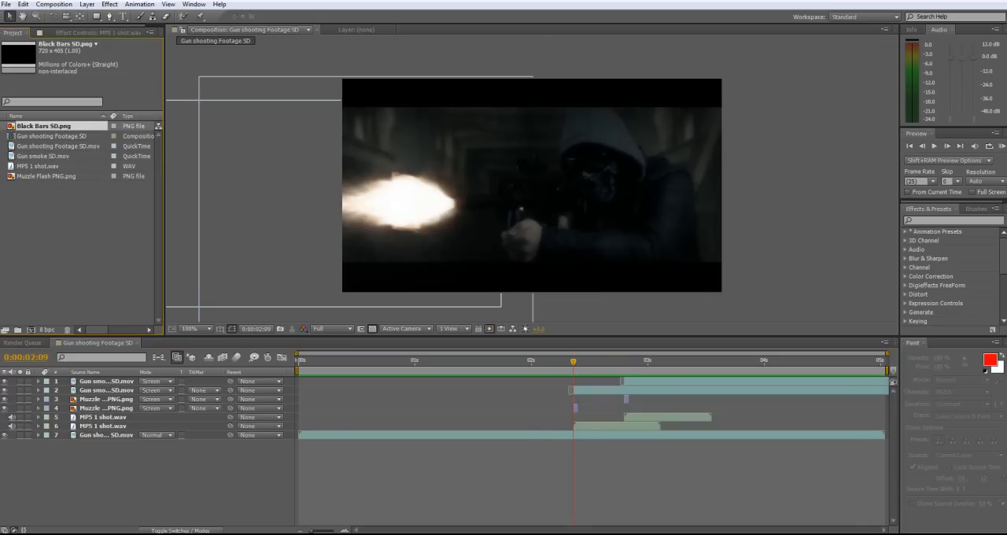
mouse_move(44, 126)
mouse_down()
mouse_move(354, 228)
mouse_move(610, 381)
mouse_move(598, 381)
mouse_up()
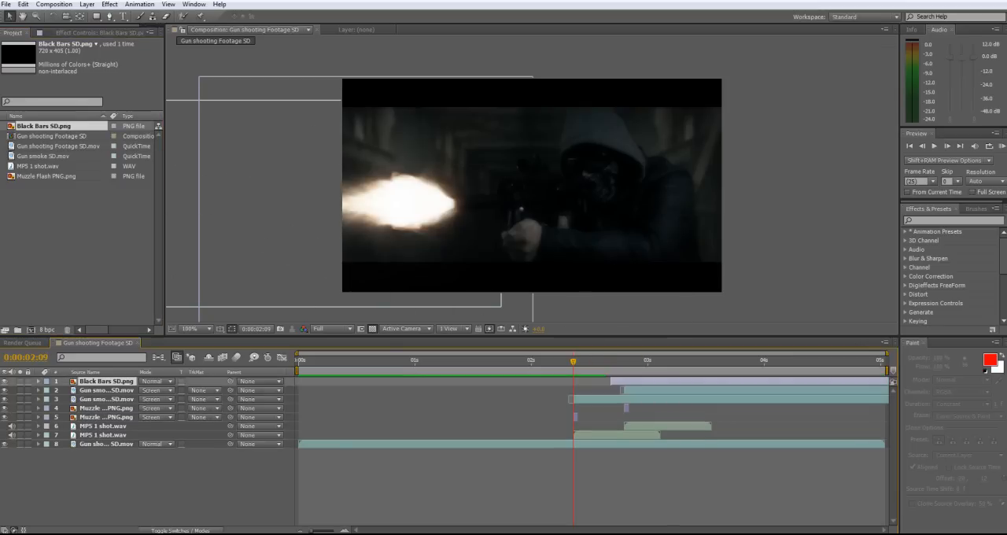
drag(685, 382, 372, 382)
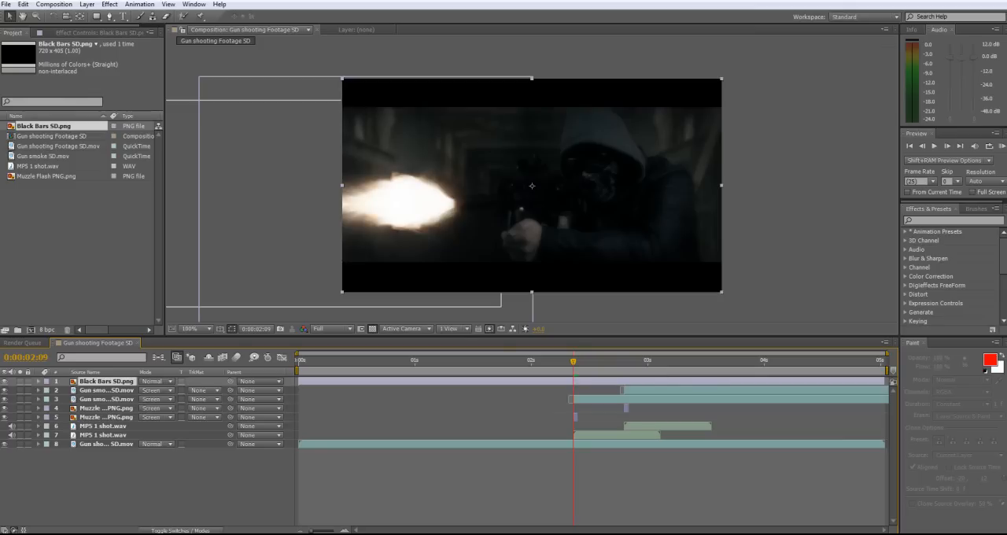
Try lowering the first gun smoke layer with the black bars hidden and shown, restoring the smoke's position and the bars
click(5, 382)
click(106, 390)
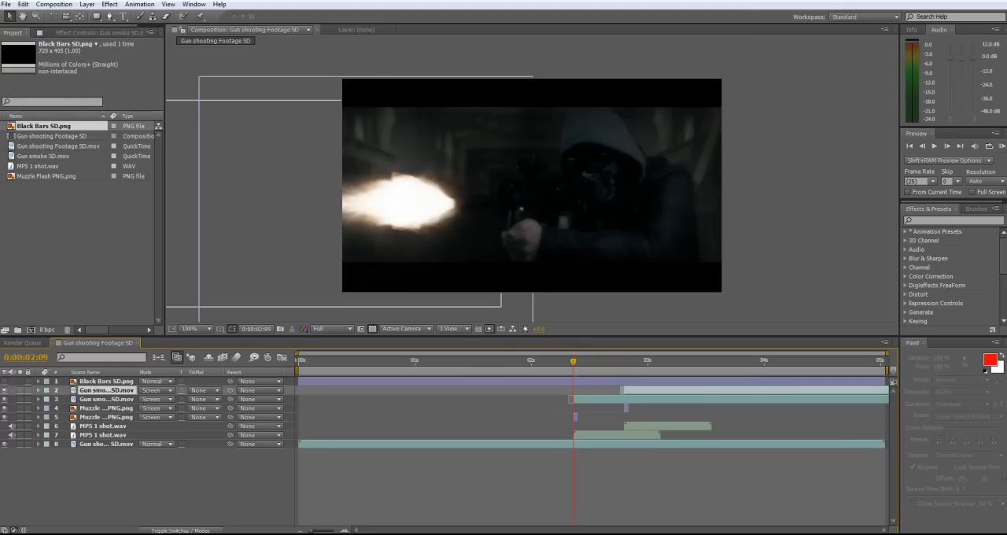
drag(416, 205, 391, 274)
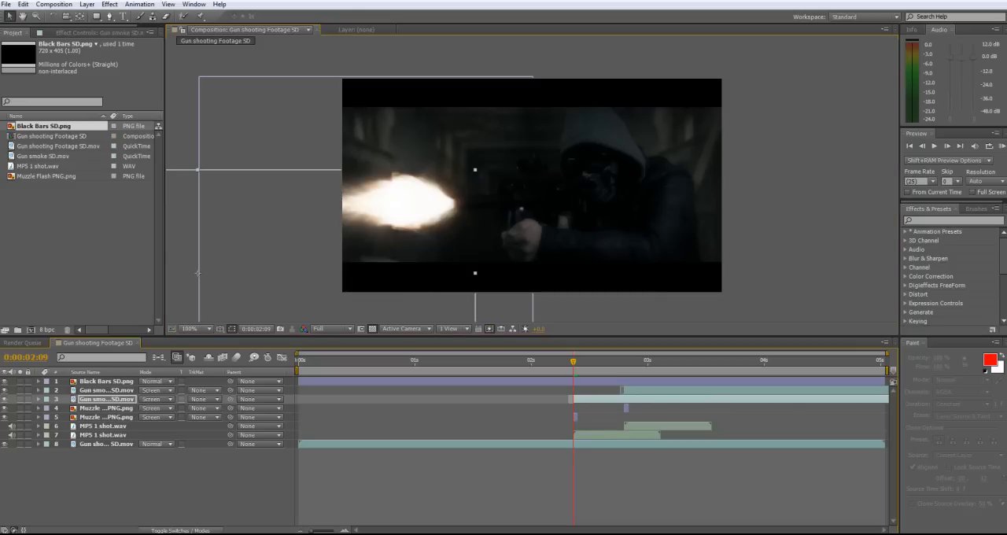
click(22, 4)
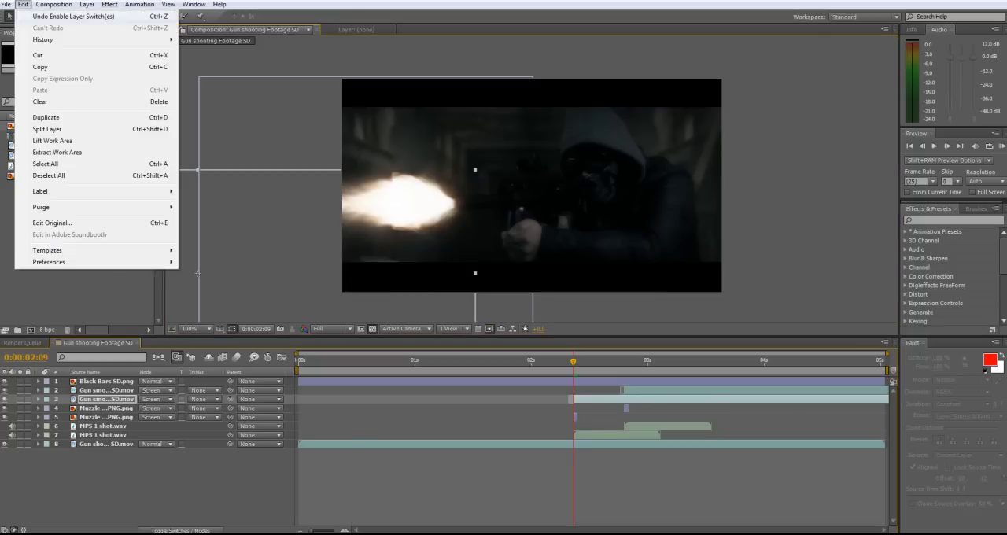
click(47, 15)
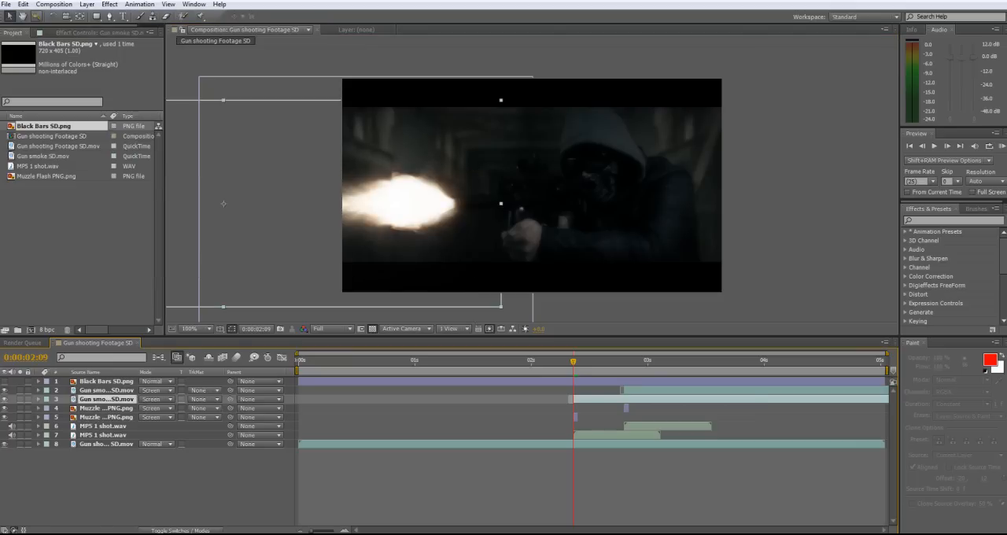
click(157, 483)
click(4, 381)
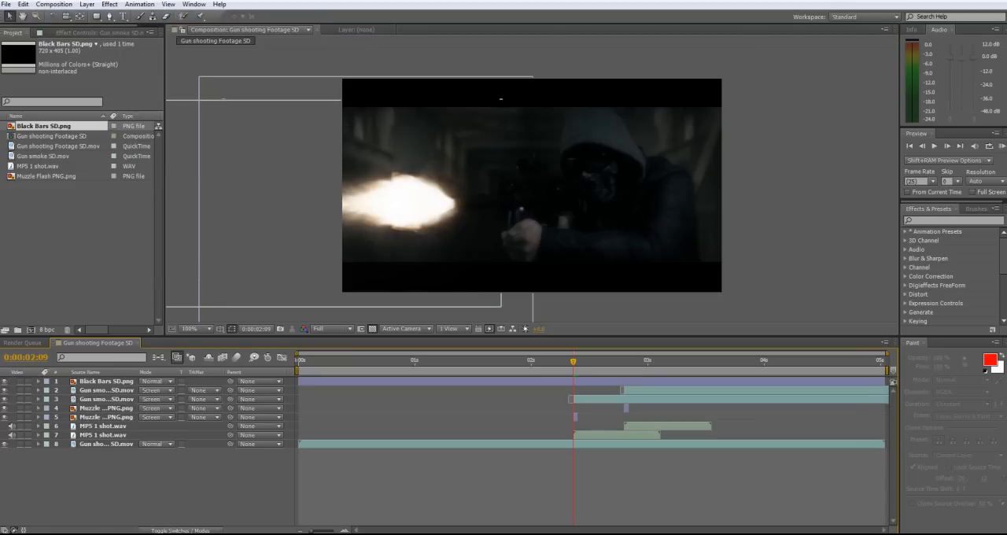
Return to the start of the composition and create a new adjustment layer on top of the layer stack
drag(574, 361, 298, 361)
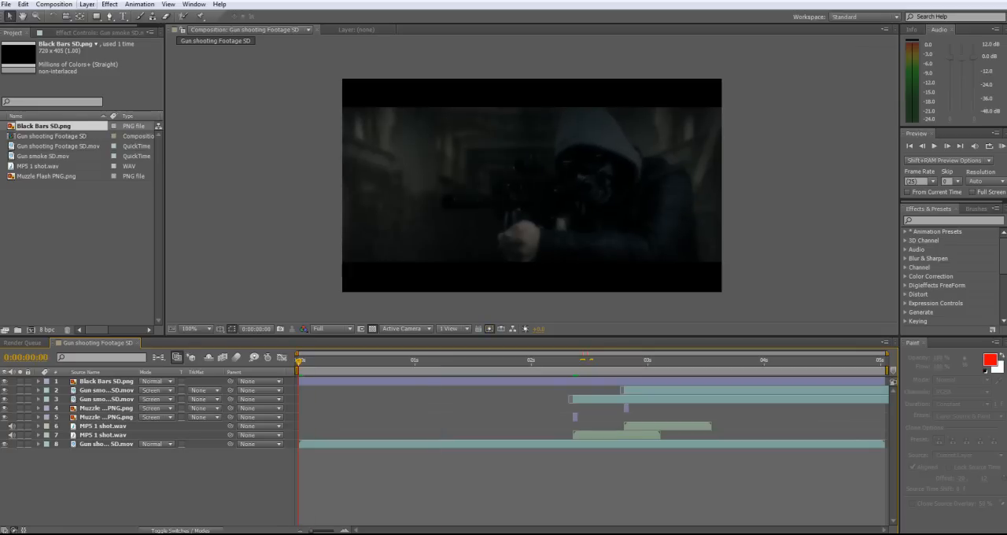
click(86, 4)
mouse_move(220, 16)
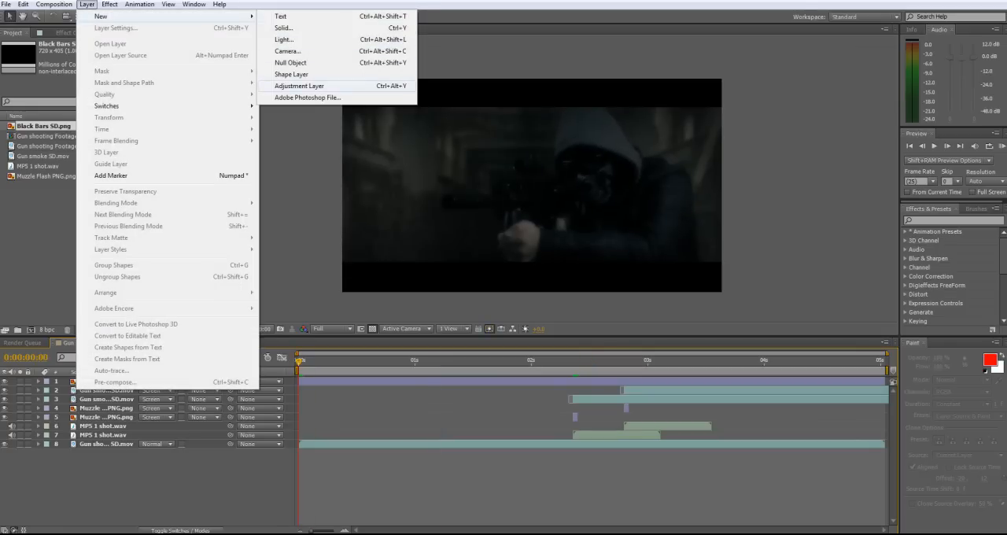
click(299, 86)
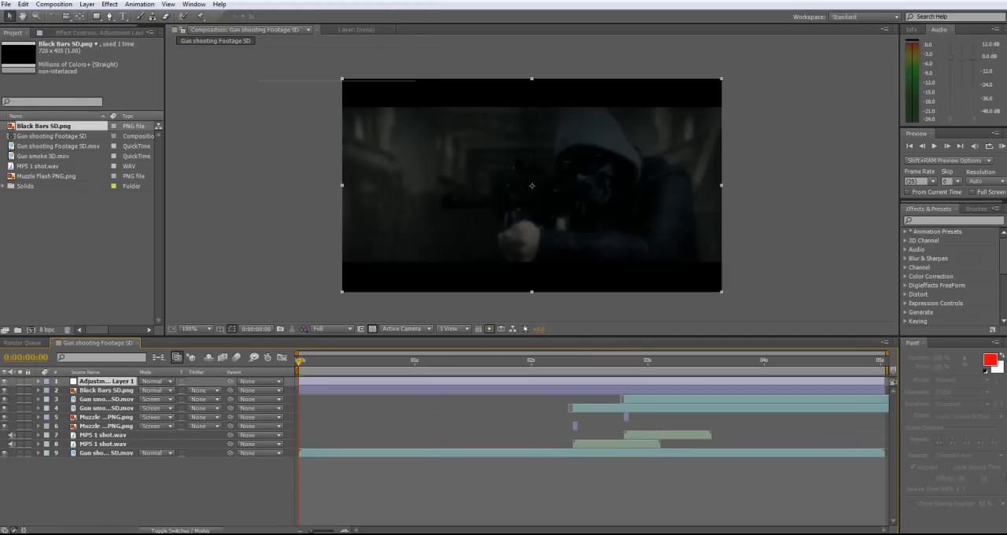
Apply Curves to the adjustment layer, raise the RGB curve's midtones, and set the layer's blending mode to Screen
click(139, 4)
mouse_move(109, 4)
mouse_move(157, 101)
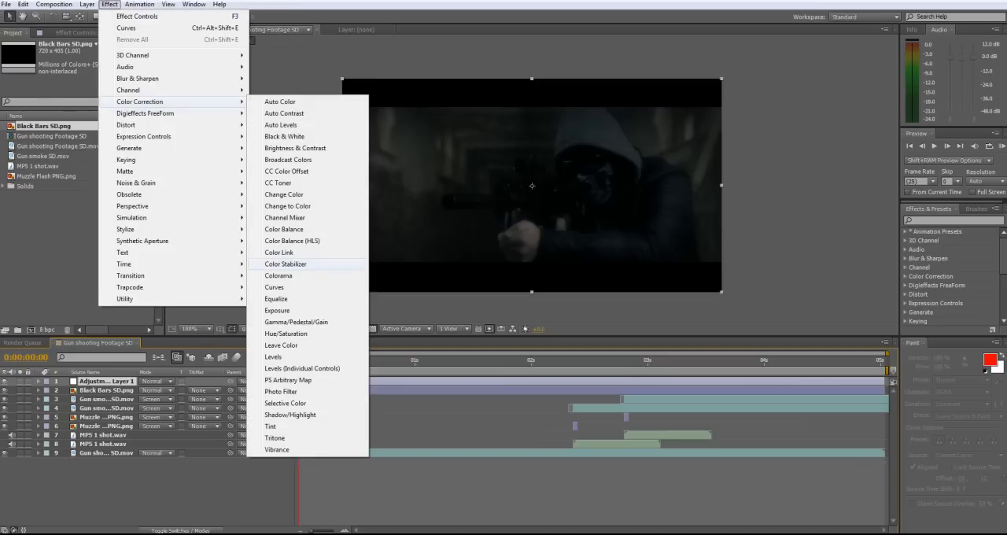
click(275, 287)
drag(64, 124, 63, 123)
click(156, 381)
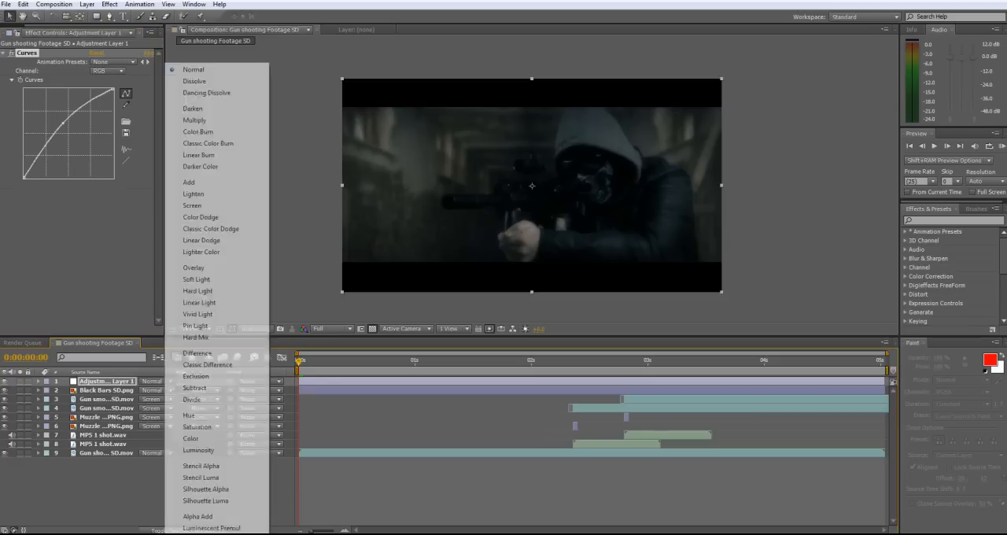
click(196, 206)
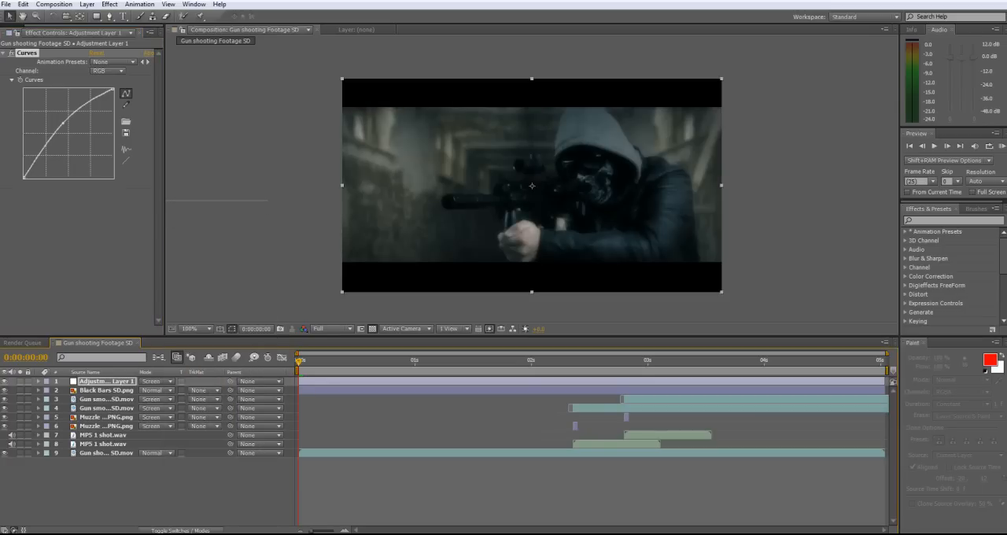
At 0:00:02:09, draw a closed Pen tool mask around the gun barrel on the adjustment layer
key(g)
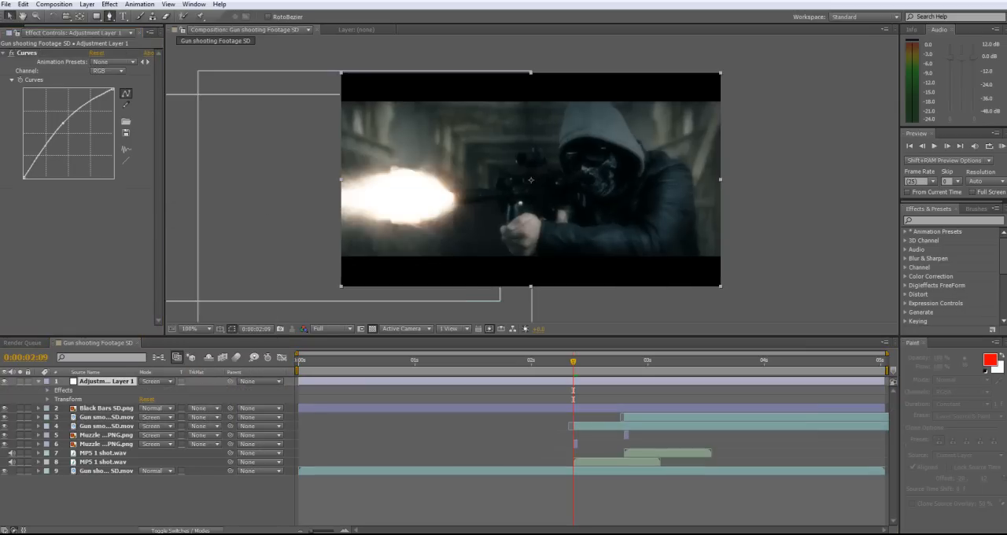
scroll(530, 174, up, 1)
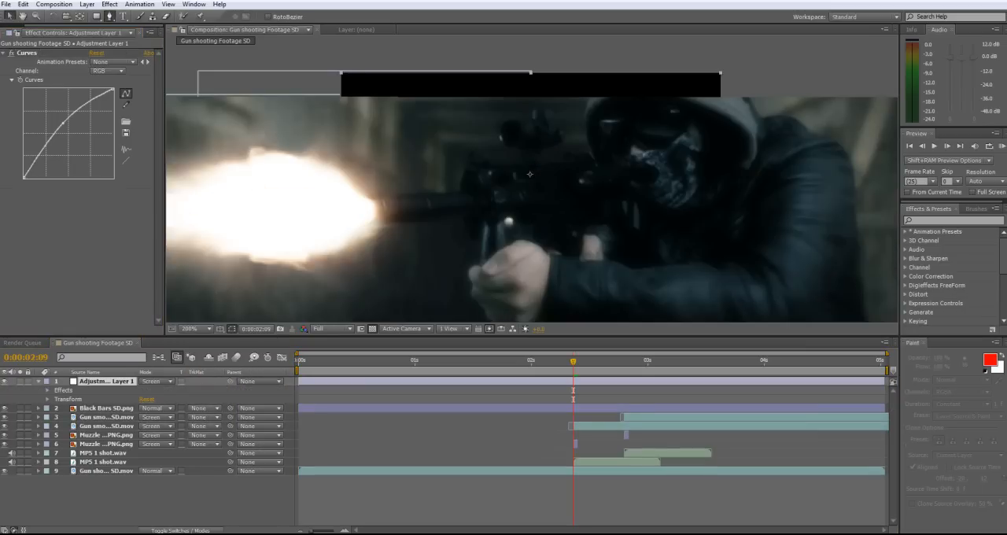
click(369, 212)
click(467, 208)
click(477, 192)
click(360, 197)
click(360, 211)
click(369, 212)
Draw a closed mask on the adjustment layer around the gun's foregrip and the front half of the hand holding it
click(483, 223)
click(483, 251)
click(471, 268)
click(470, 289)
drag(470, 291, 484, 125)
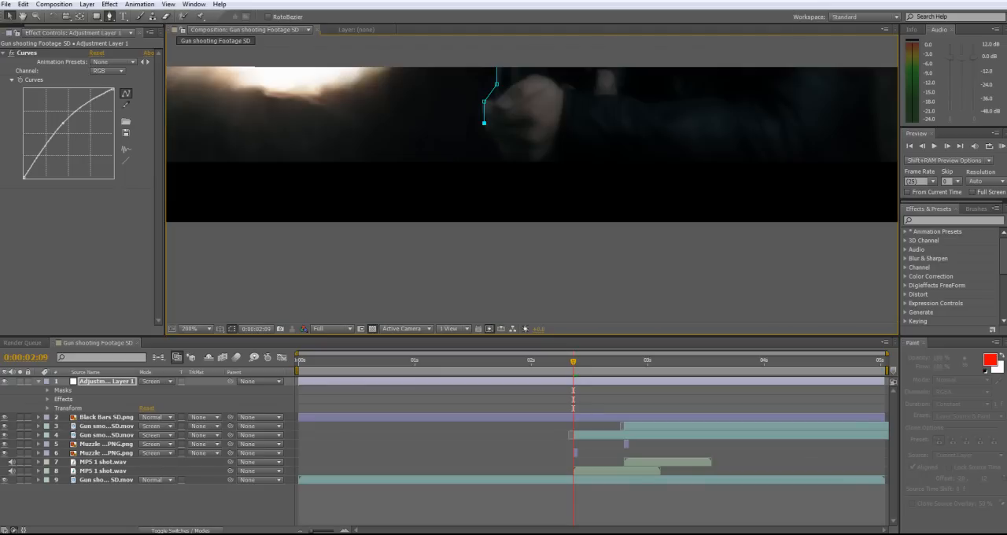
click(499, 148)
click(511, 159)
click(534, 159)
click(537, 124)
click(537, 77)
click(514, 73)
click(496, 56)
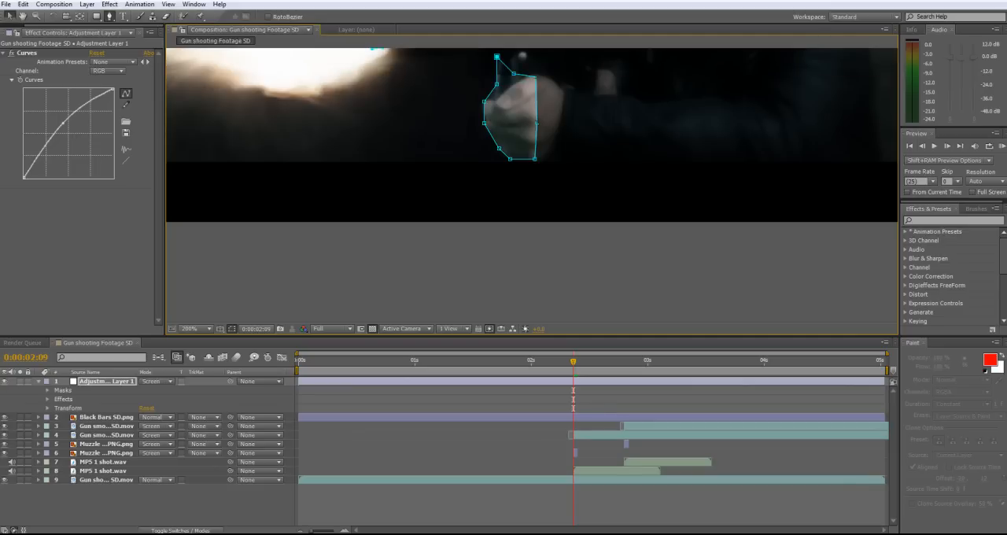
Draw a closed mask on the adjustment layer running from the front hand along the forearm and up the upper arm
drag(496, 58, 451, 211)
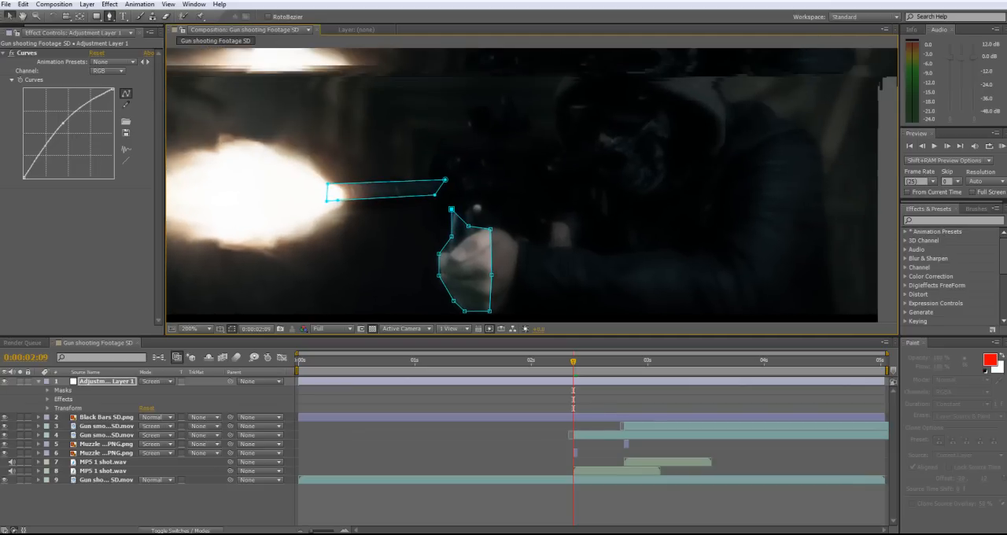
click(488, 250)
click(537, 260)
click(596, 276)
click(675, 276)
click(717, 268)
click(757, 226)
click(771, 144)
click(733, 142)
click(718, 174)
click(699, 244)
click(627, 253)
click(539, 247)
click(499, 230)
click(488, 230)
click(478, 232)
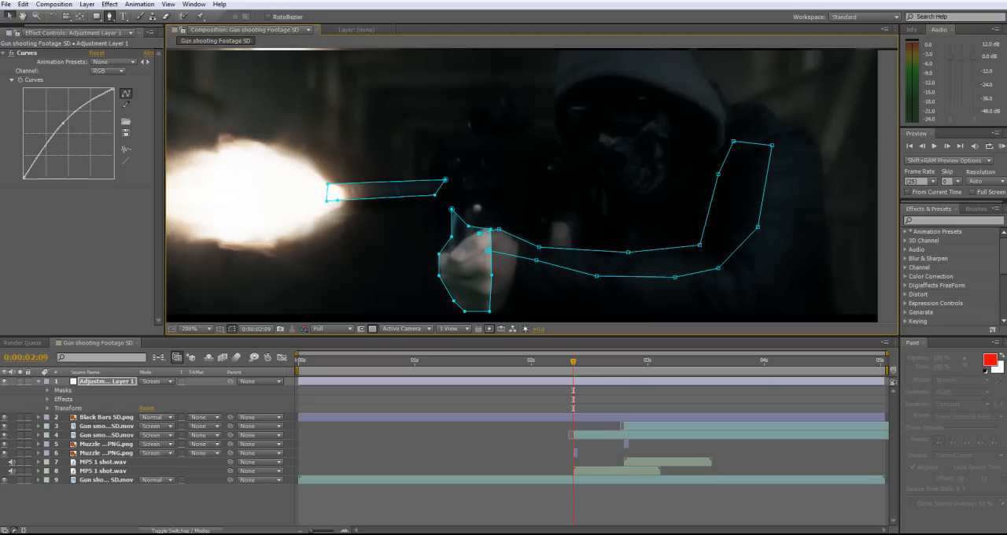
click(487, 250)
Draw a closed mask on the adjustment layer around the shooter's hood and masked face
click(568, 151)
click(622, 190)
click(658, 190)
click(698, 154)
click(721, 126)
click(688, 79)
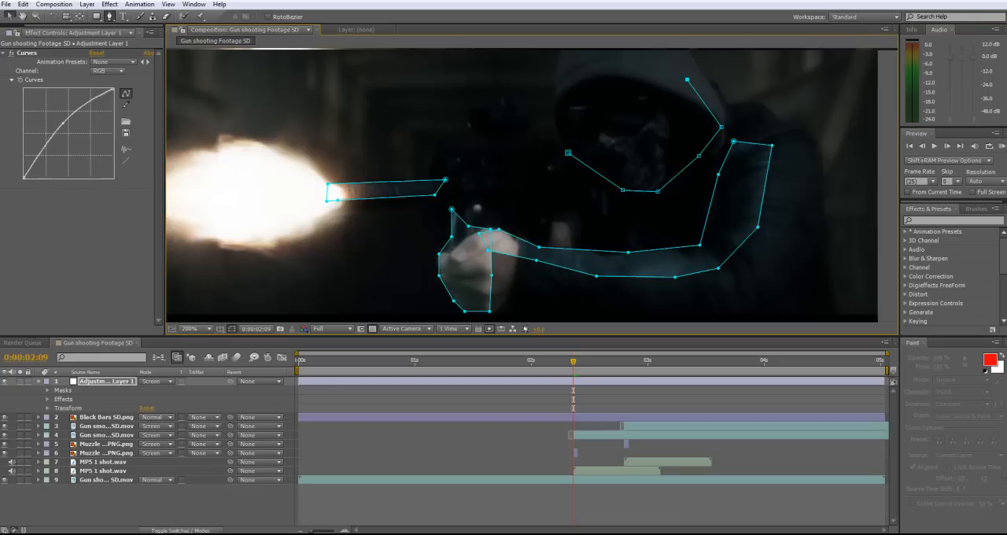
key(comma)
click(596, 117)
click(576, 109)
click(561, 114)
click(548, 124)
click(544, 142)
click(547, 160)
click(549, 168)
key(period)
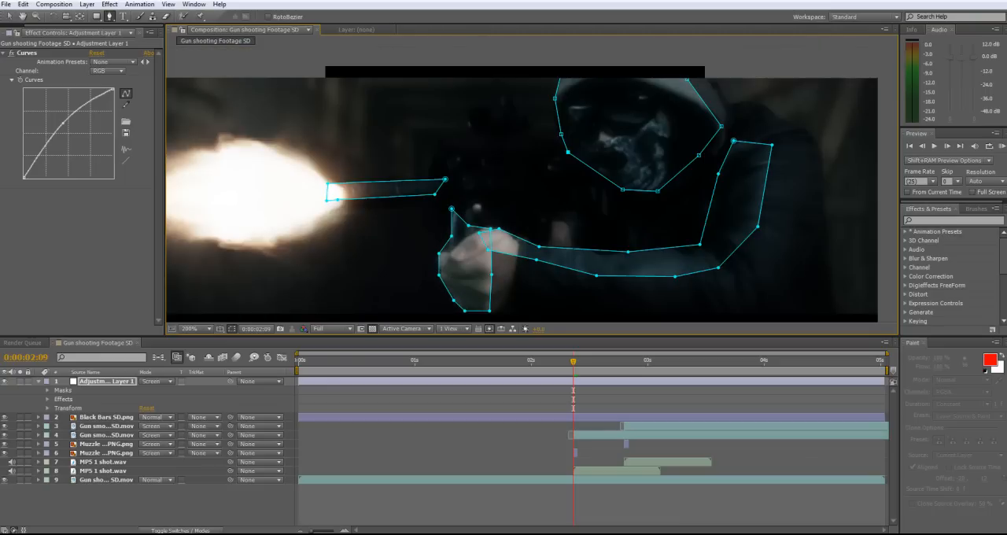
Draw a closed mask on the adjustment layer around the muzzle flash, extending past the frame edge
key(comma)
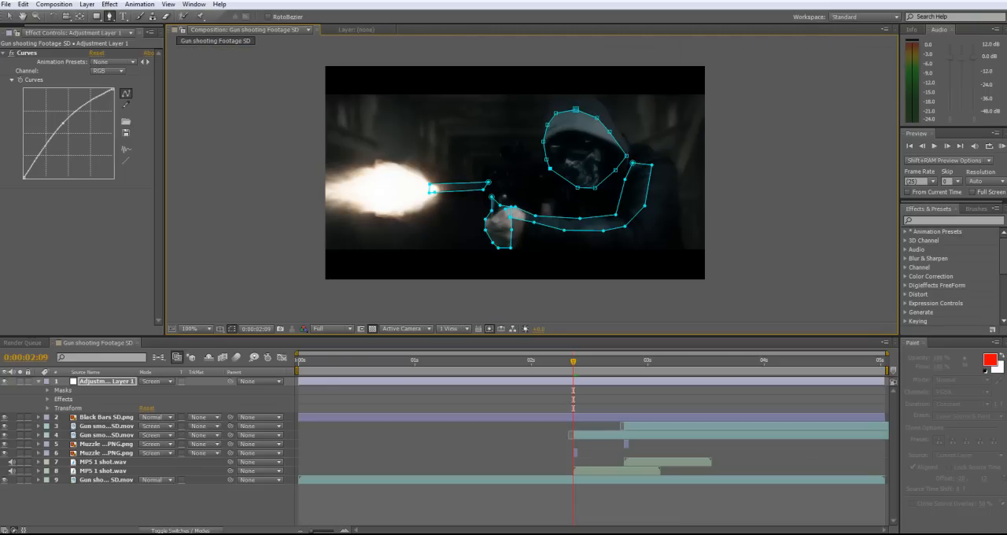
click(444, 187)
click(431, 166)
click(382, 150)
click(337, 163)
click(295, 194)
click(326, 223)
click(428, 222)
click(448, 203)
click(443, 186)
key(v)
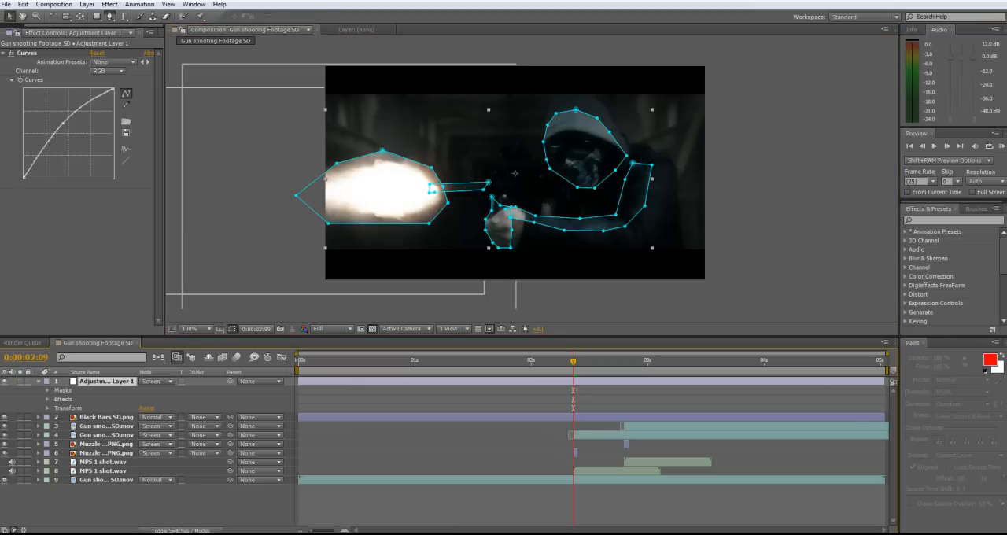
Select all five masks on the adjustment layer and reveal their Mask Feather properties
key(ctrl+shift+a)
click(48, 390)
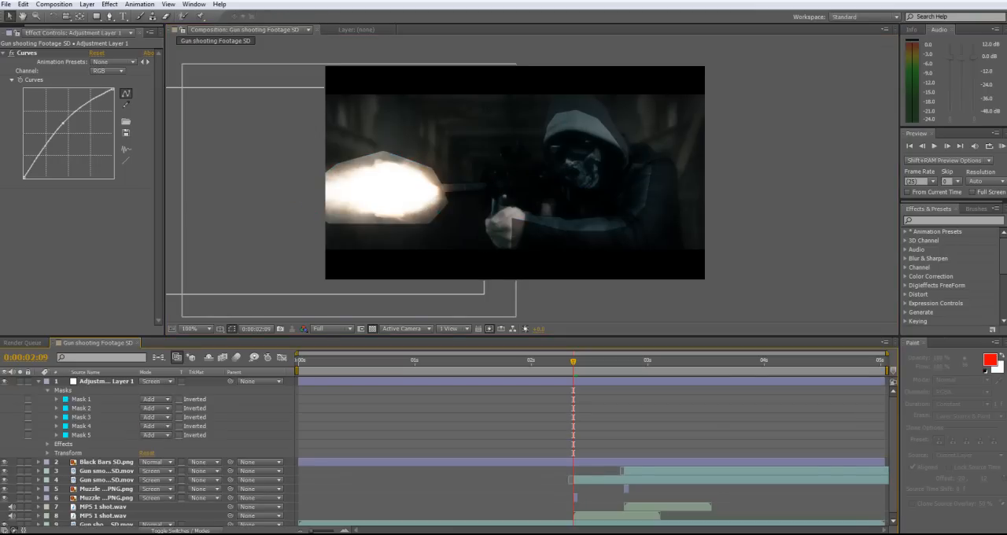
click(81, 399)
click(56, 399)
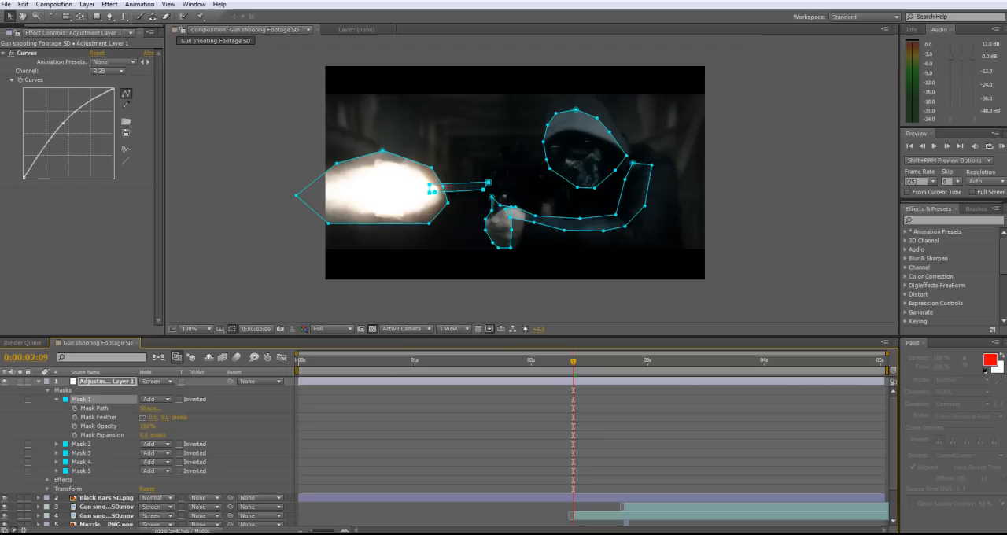
click(99, 417)
click(56, 399)
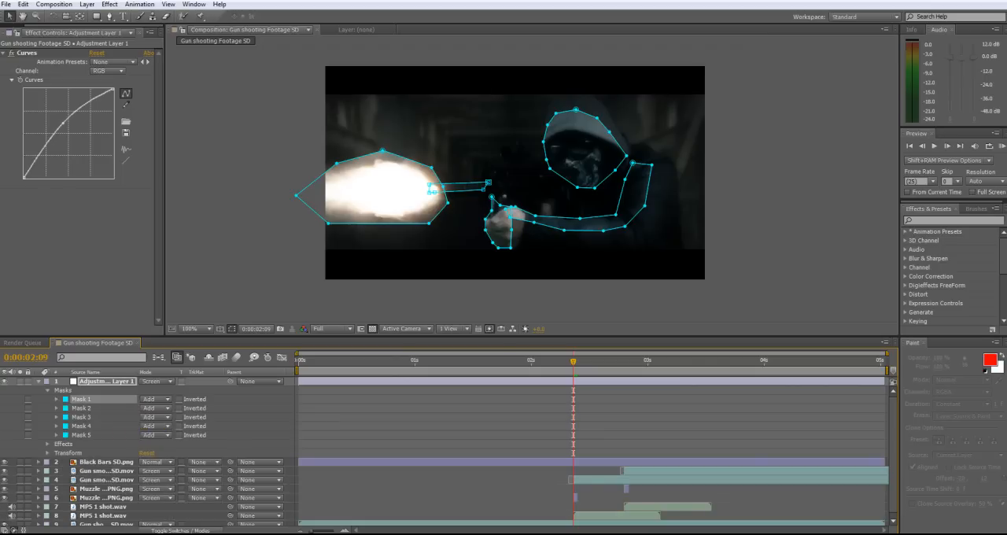
shift+click(81, 435)
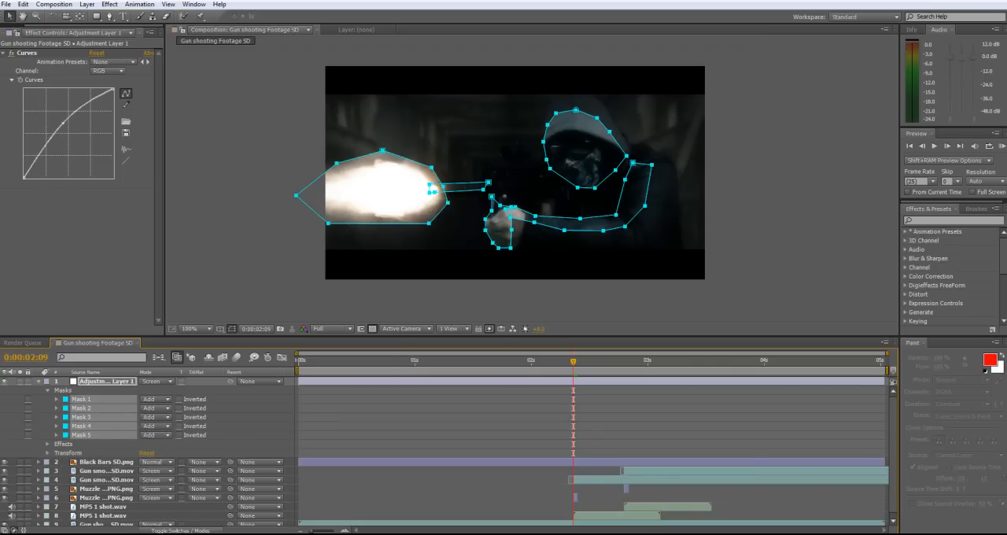
key(f)
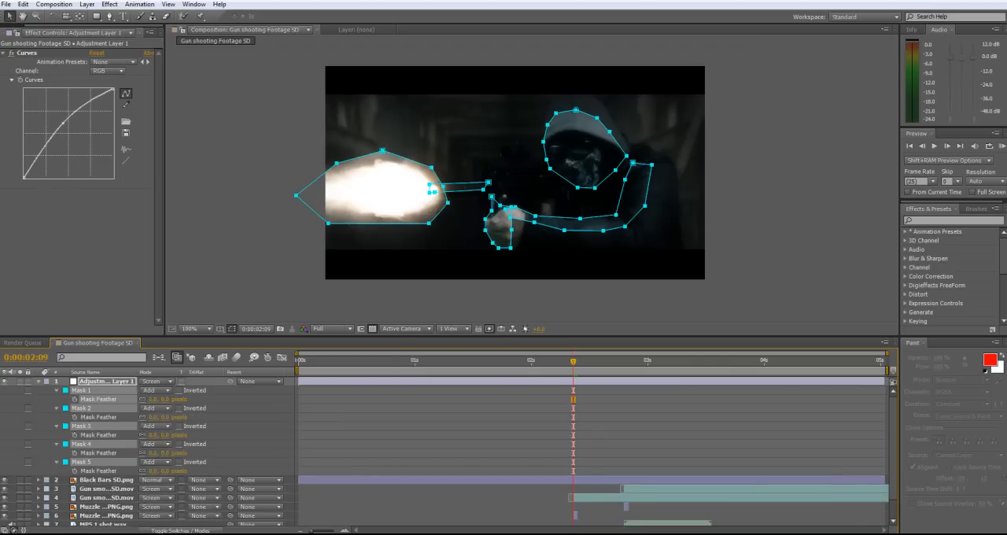
Set the Mask Feather of all five adjustment layer masks to 94 pixels
drag(154, 399, 236, 399)
click(228, 434)
click(81, 390)
shift+click(81, 462)
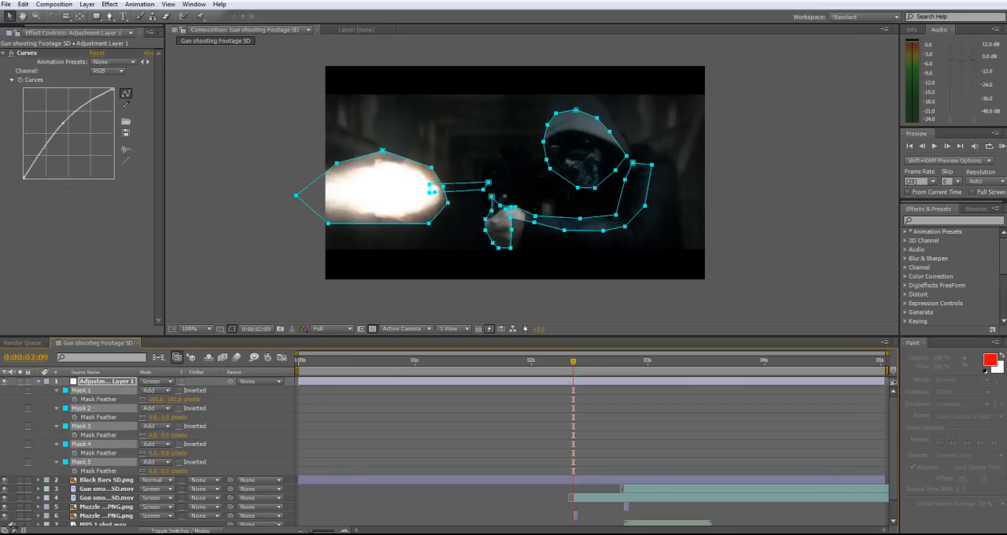
drag(154, 417, 171, 417)
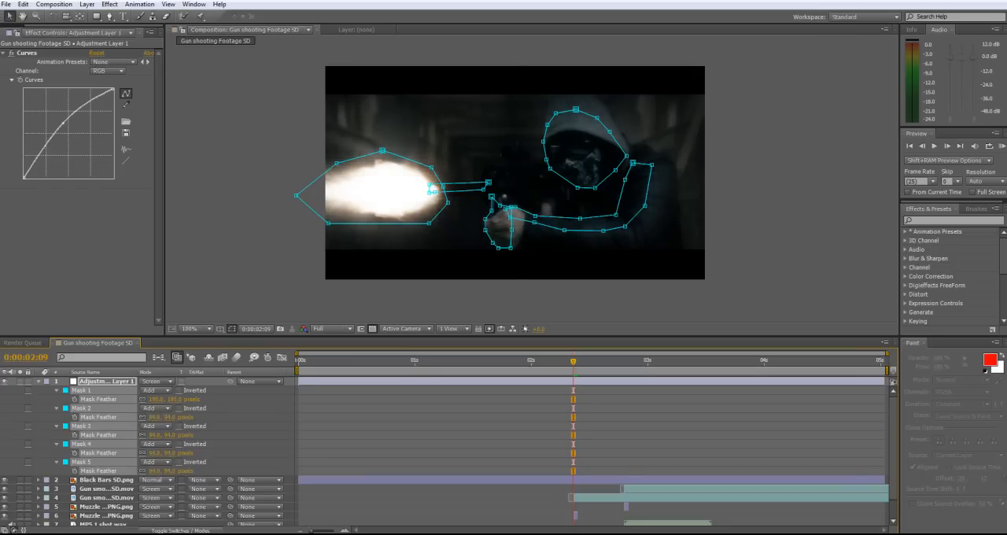
click(154, 399)
text(2)
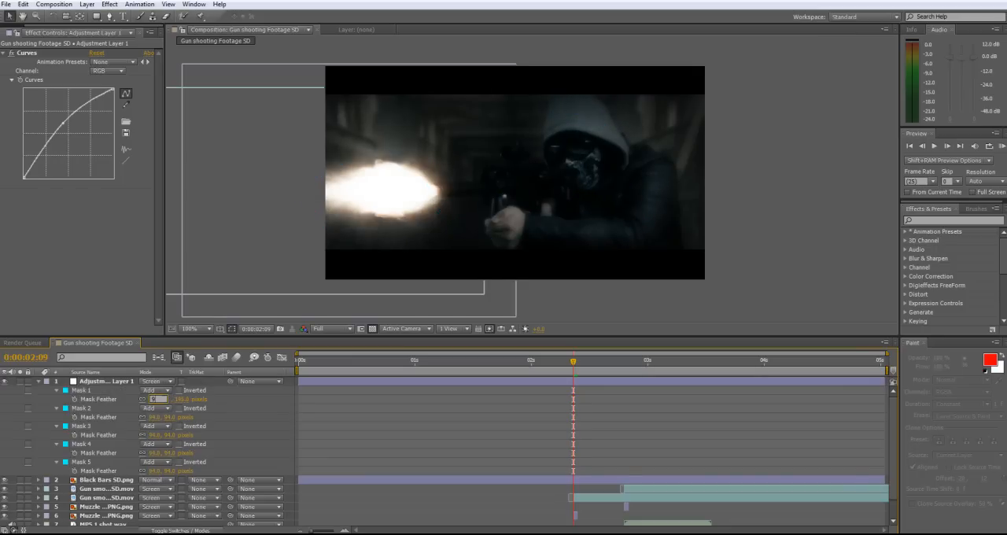
text(4)
key(Return)
Set the Mask Feather of Mask 5 around the muzzle flash to 170 pixels
click(81, 461)
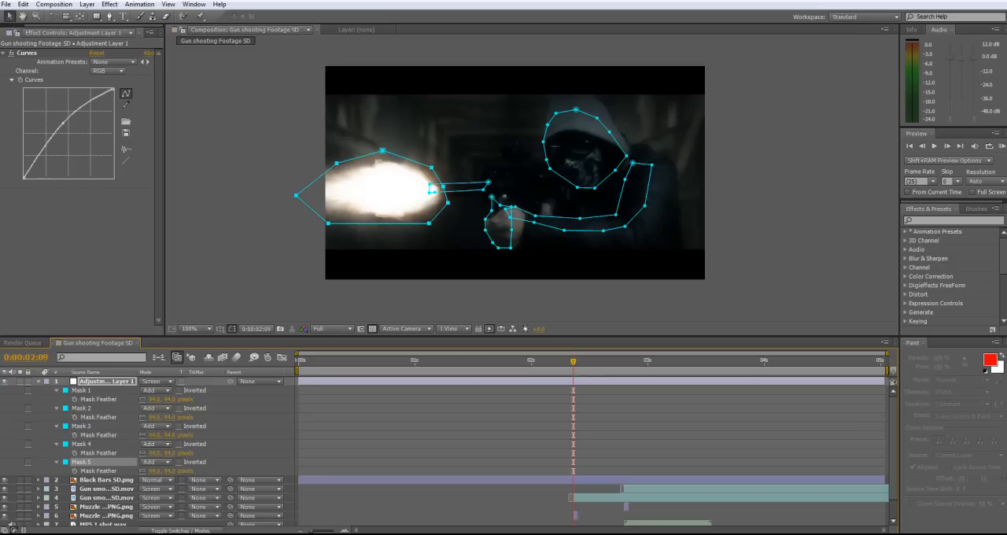
drag(155, 471, 176, 470)
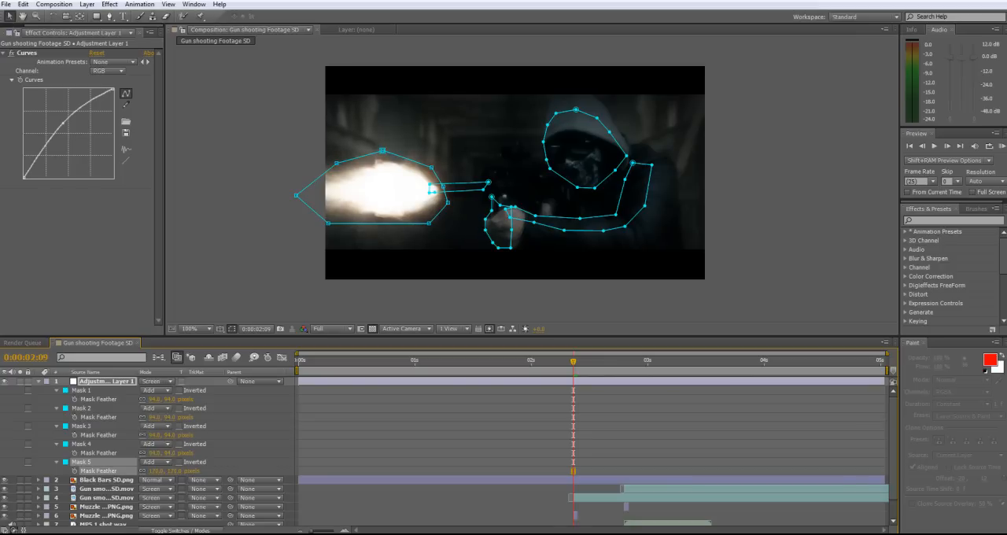
click(156, 453)
Trim the adjustment layer to two frames starting at 0:00:02:09 and place a duplicate of it at 0:00:02:20 for the second shot
drag(299, 381, 573, 382)
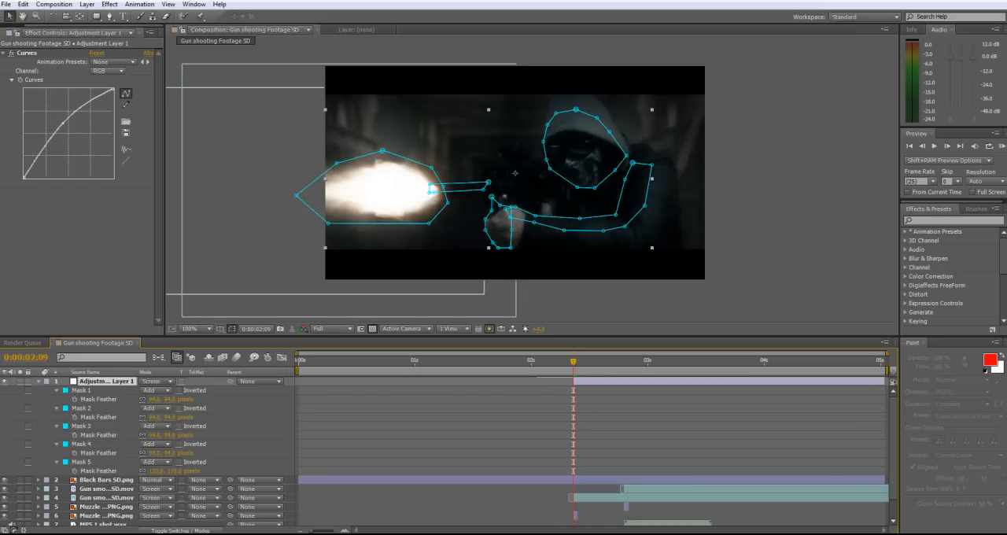
drag(884, 381, 582, 381)
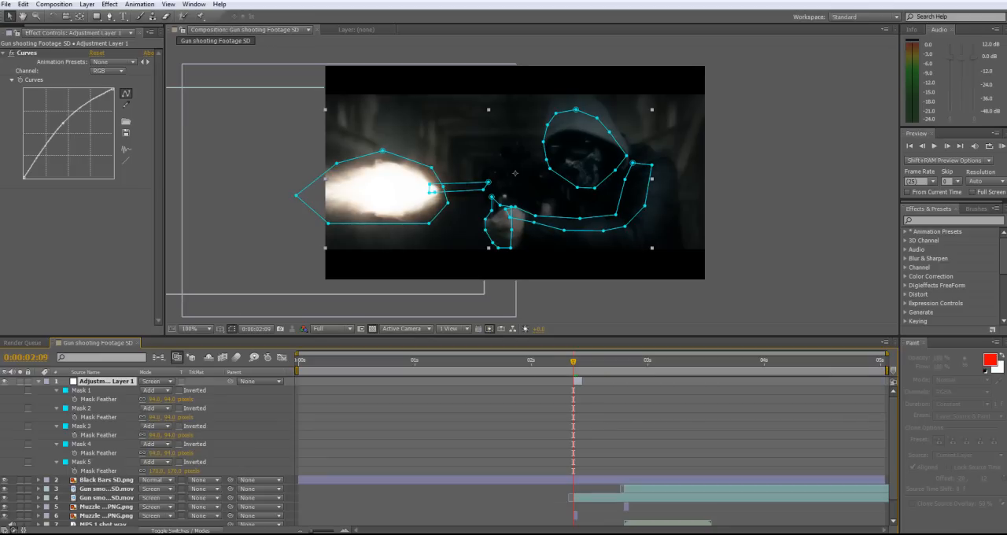
key(ctrl+d)
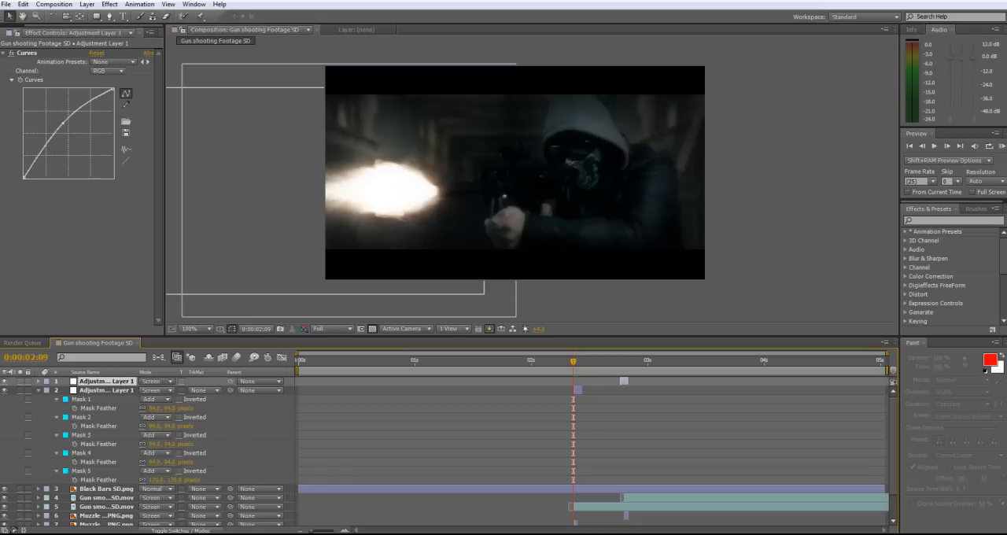
click(622, 361)
key([)
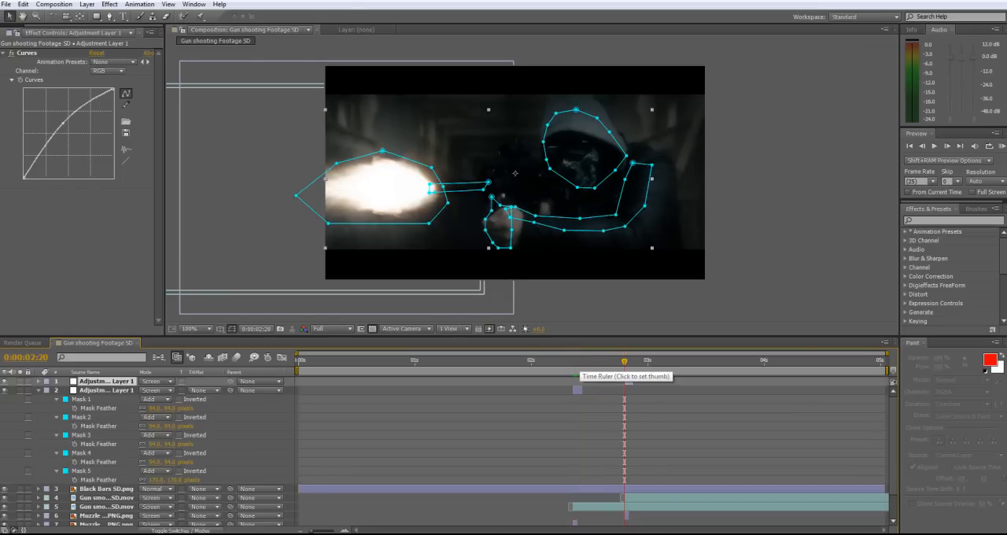
Keyframe the first shot's adjustment layer opacity from 100% at 0:00:02:09 to 0% at 0:00:02:11
click(572, 361)
click(577, 390)
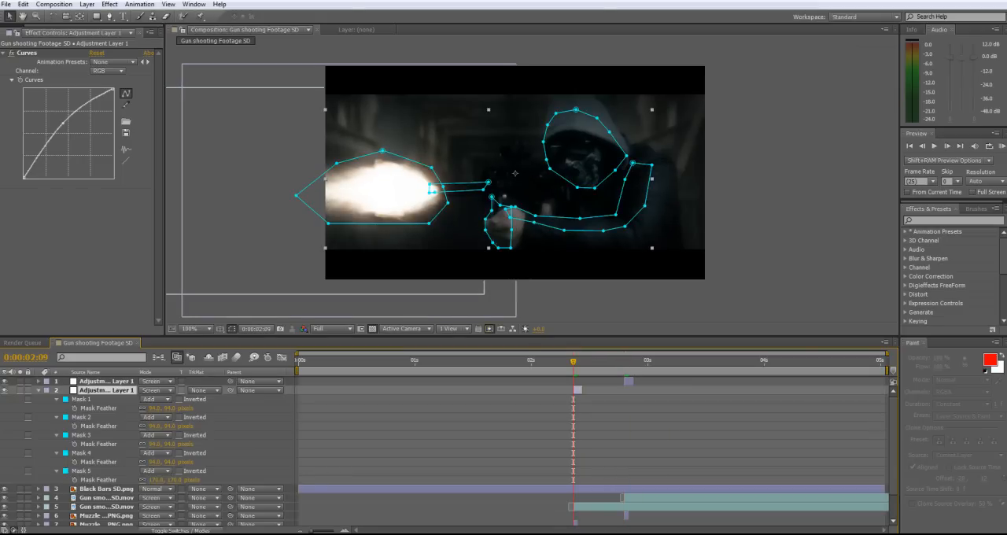
key(m)
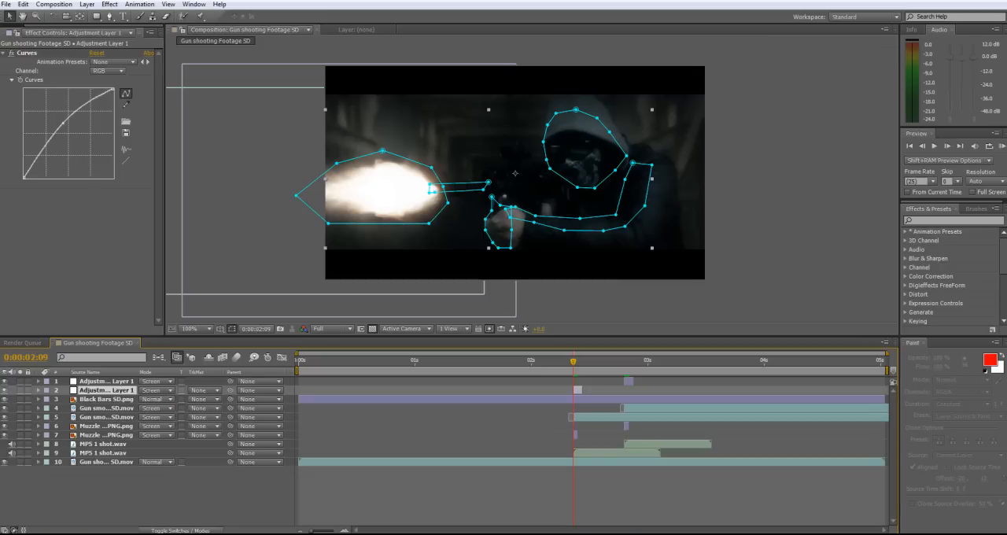
key(t)
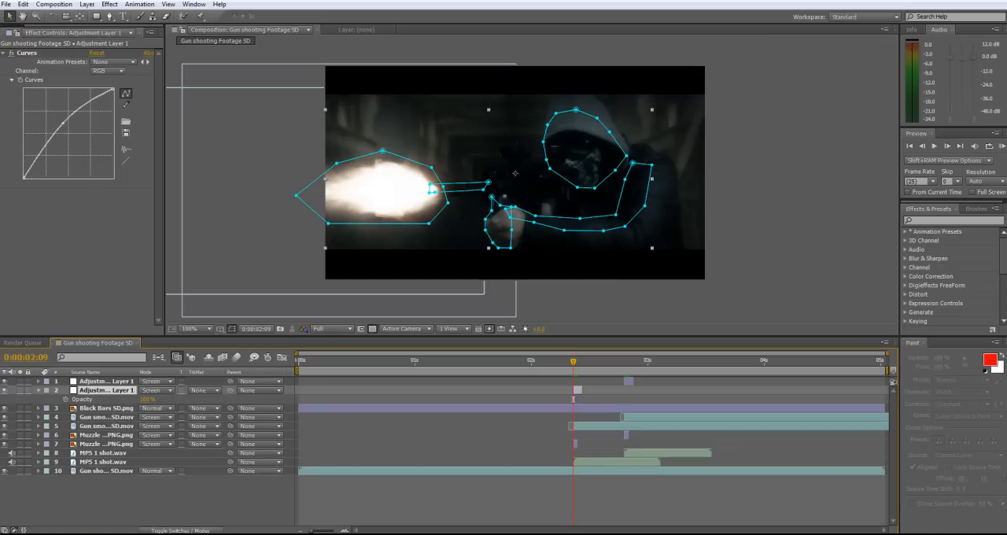
click(39, 390)
click(39, 391)
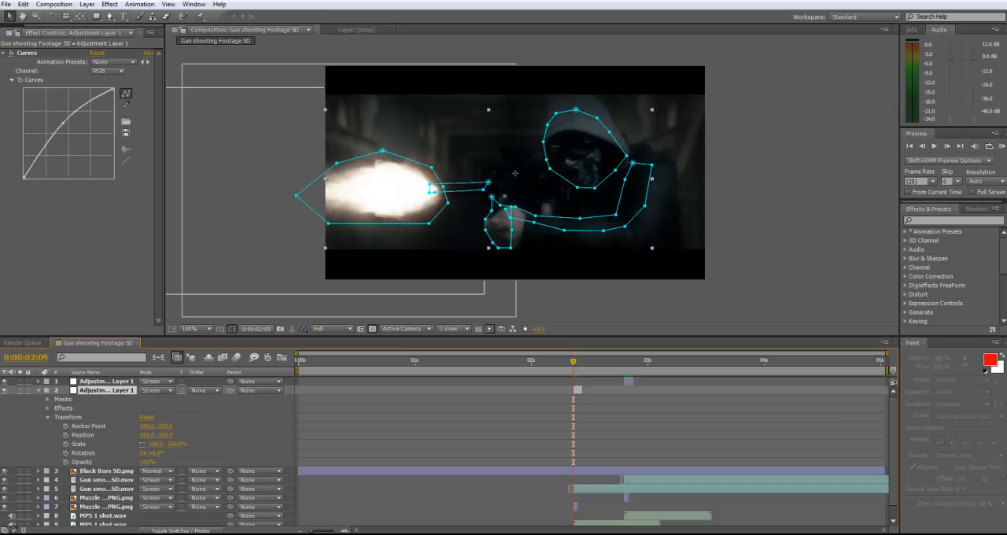
click(47, 417)
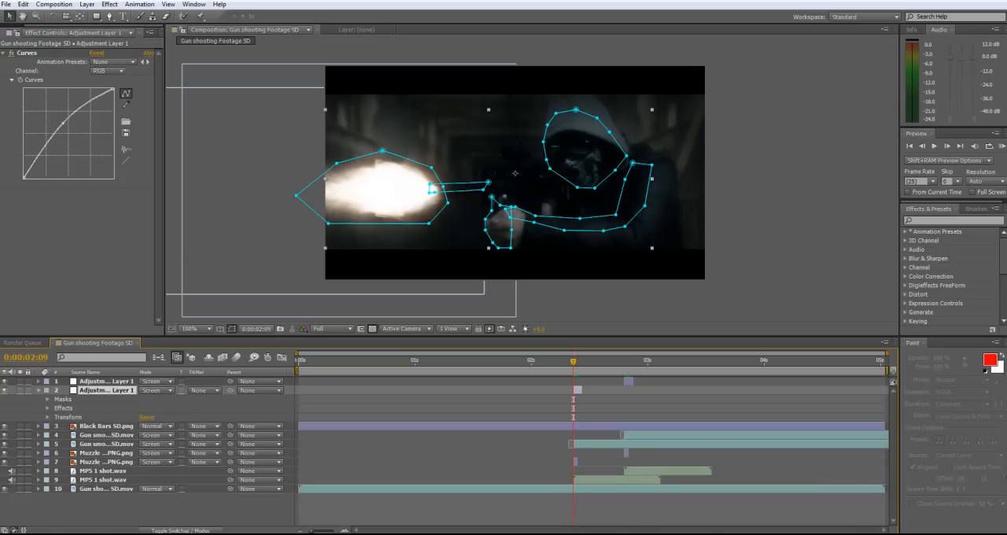
click(39, 390)
key(t)
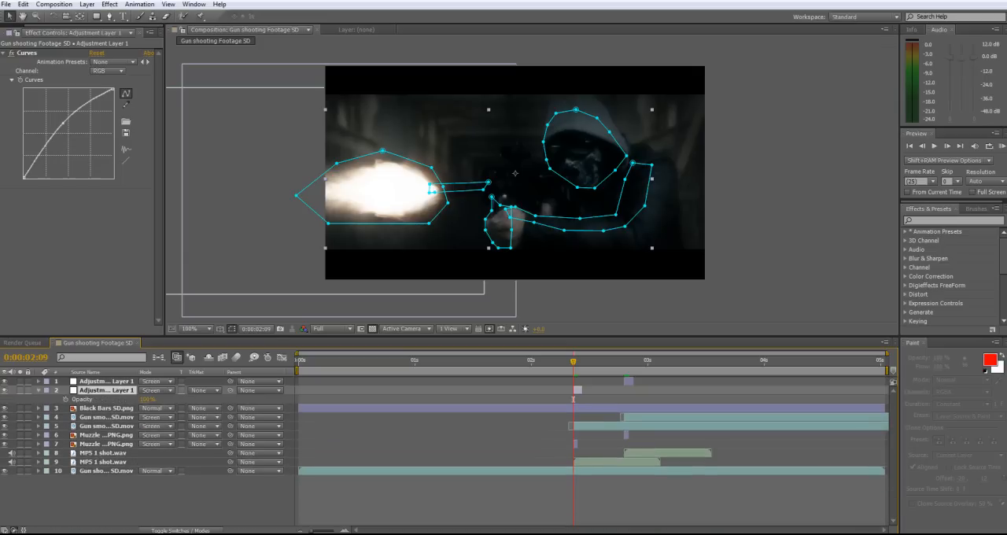
click(66, 399)
drag(573, 361, 578, 361)
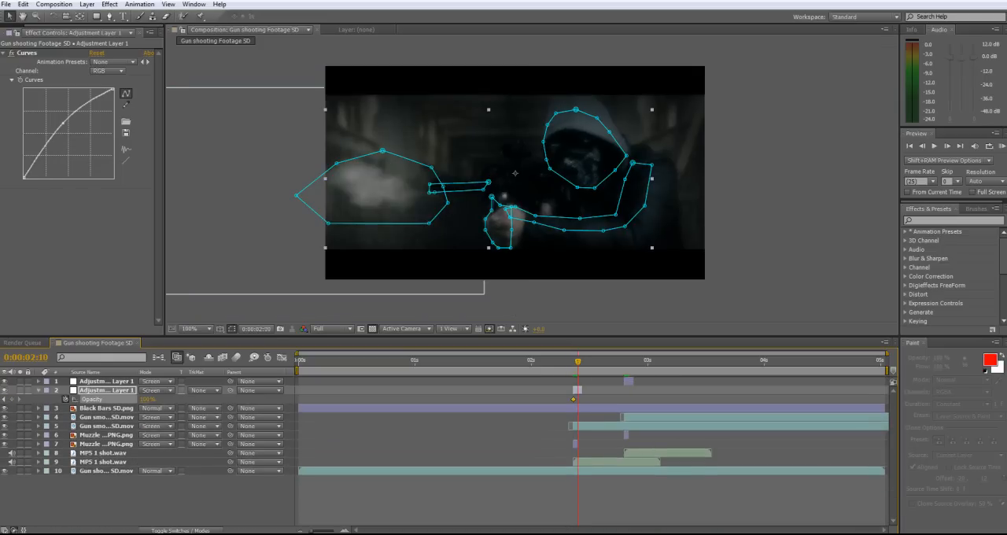
key(Page_Down)
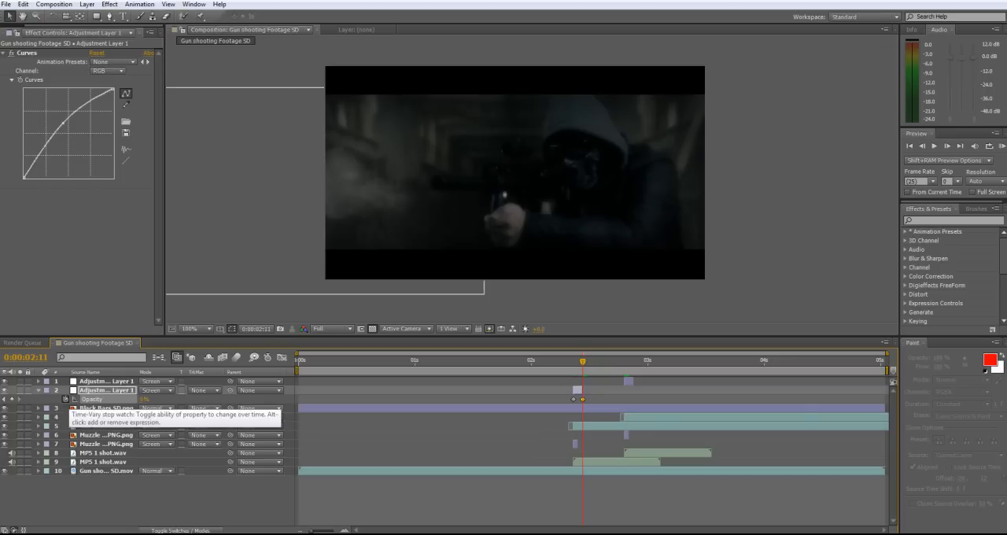
key(t)
Keyframe the duplicated adjustment layer's opacity from 100% at 0:00:02:20 to 0% at 0:00:02:22
click(106, 382)
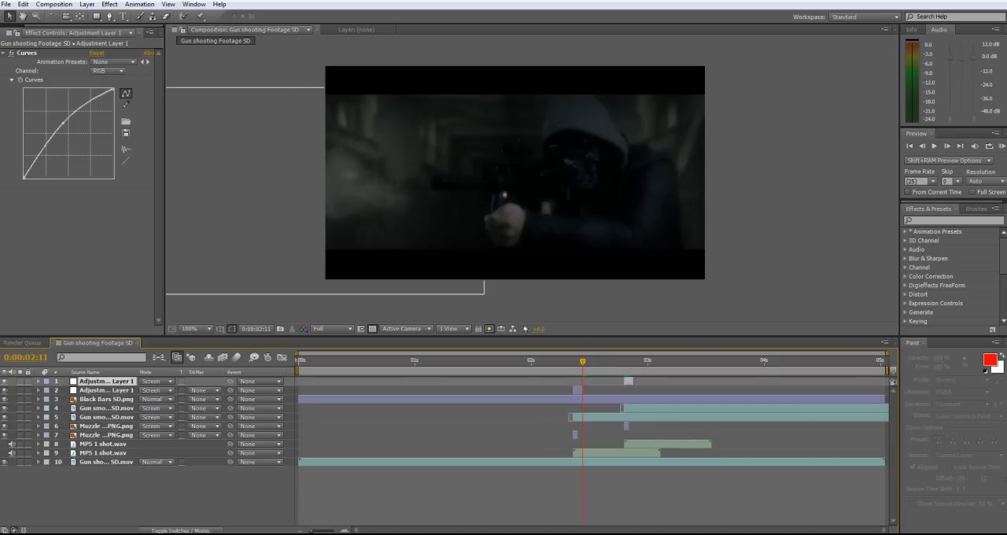
click(39, 382)
key(t)
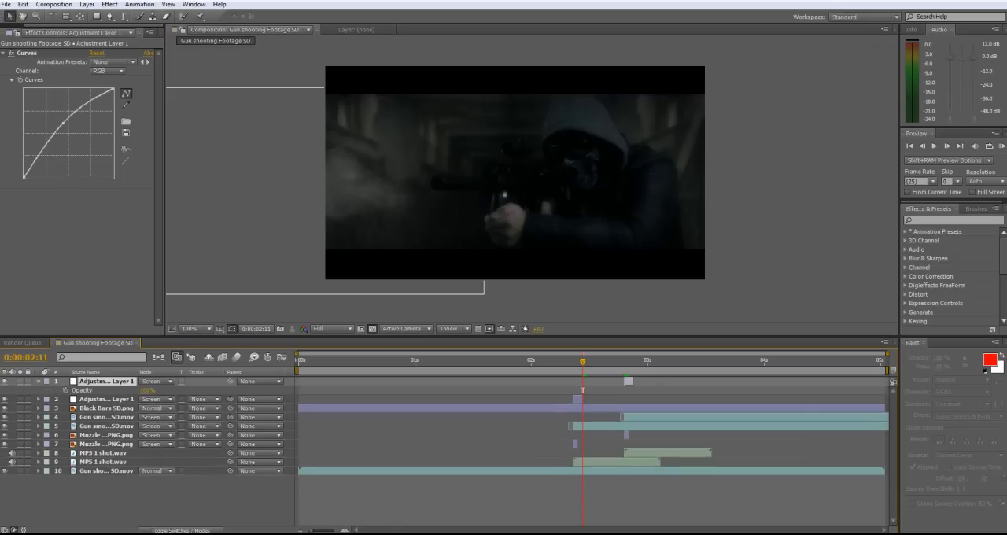
key(i)
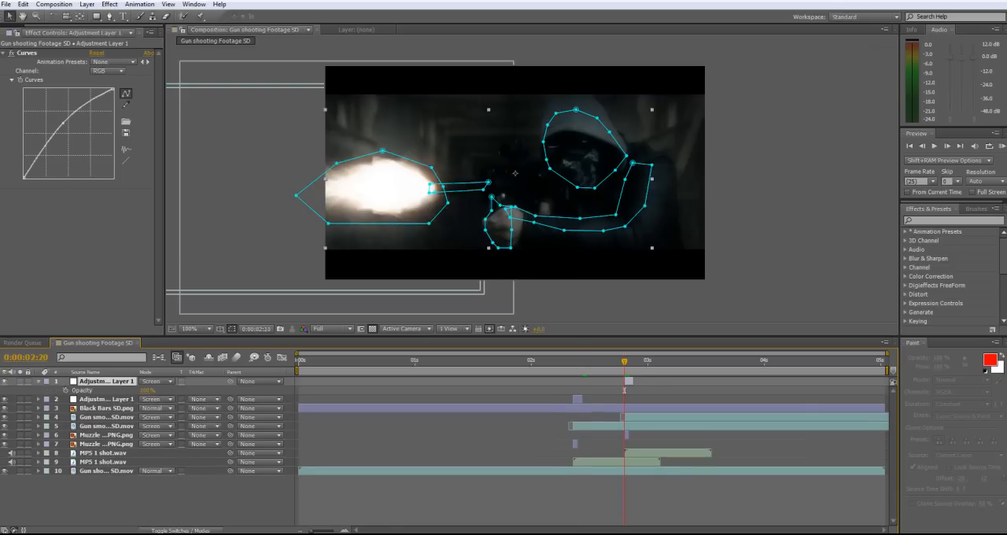
click(65, 390)
key(Page_Down)
key(Page_Down)
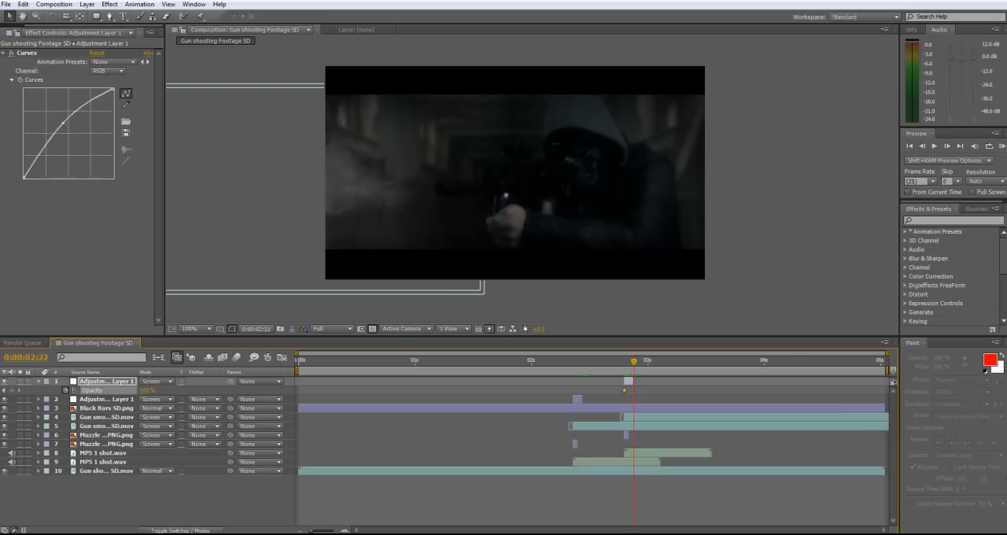
key(F2)
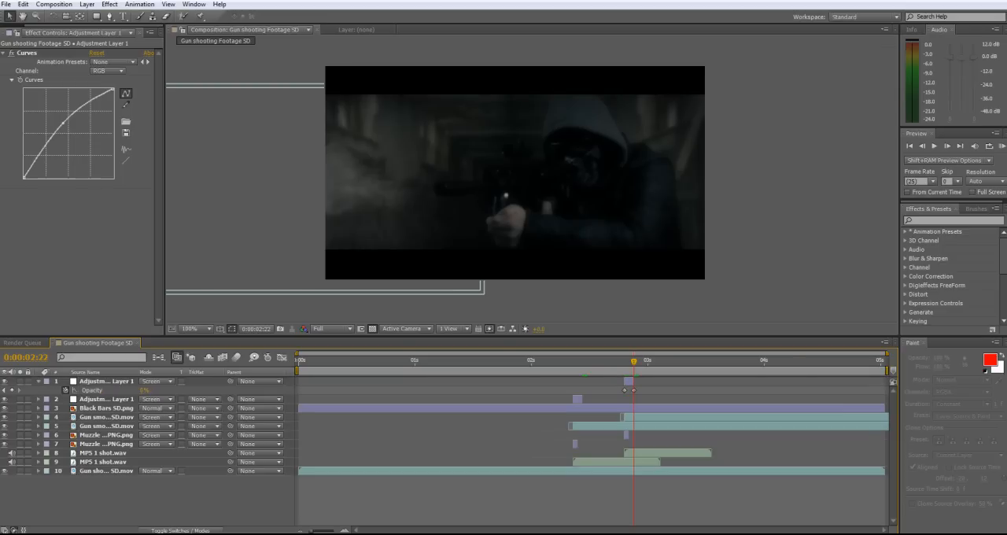